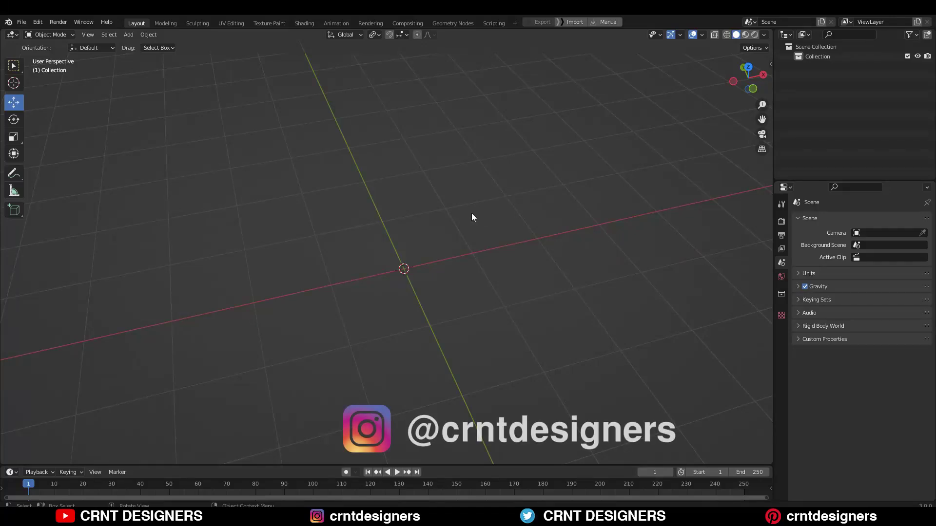
# - Add a UV sphere and move it about 2 m along the negative X axis
pyautogui.moveTo(472, 214); pyautogui.dragTo(502, 201, button='middle')
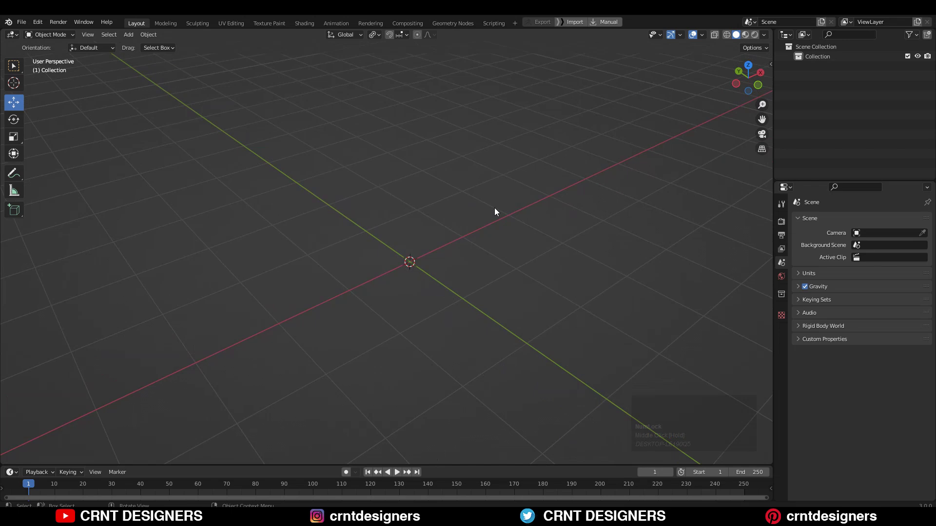
pyautogui.moveTo(489, 238); pyautogui.dragTo(429, 229, button='middle')
pyautogui.scroll(2, 429, 228)
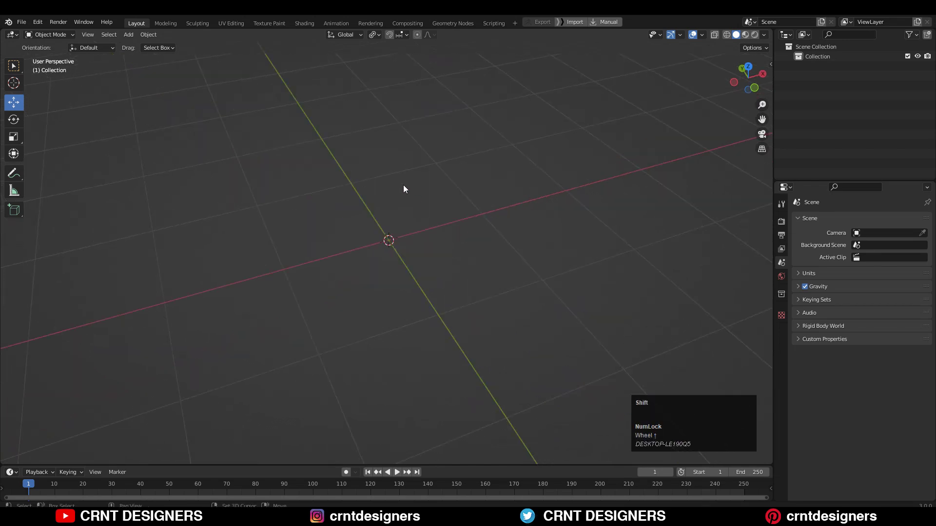
pyautogui.hotkey('shift', 'a')
pyautogui.moveTo(403, 186)
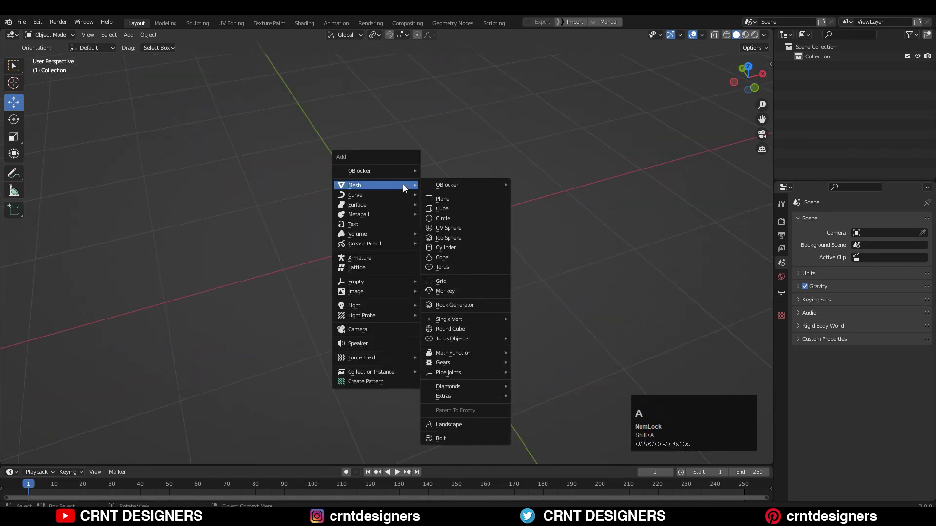
pyautogui.click(453, 228)
pyautogui.moveTo(458, 236); pyautogui.dragTo(461, 317, button='middle')
pyautogui.click(750, 72)
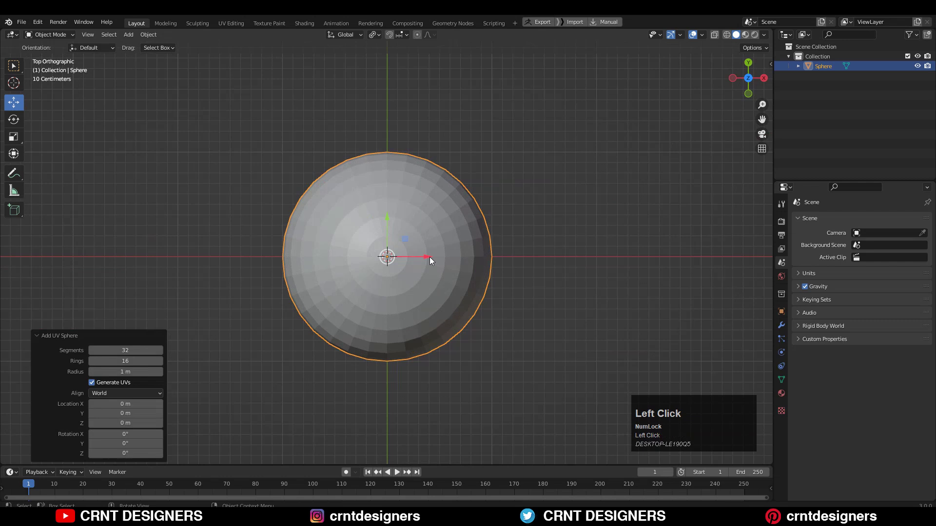
pyautogui.keyDown('ctrl'); pyautogui.moveTo(429, 256); pyautogui.dragTo(212, 244); pyautogui.keyUp('ctrl')
pyautogui.click(390, 219)
# - Add a Round Cube sphere and move it 2 m along the positive X axis
pyautogui.scroll(-3, 390, 223)
pyautogui.hotkey('shift', 'a')
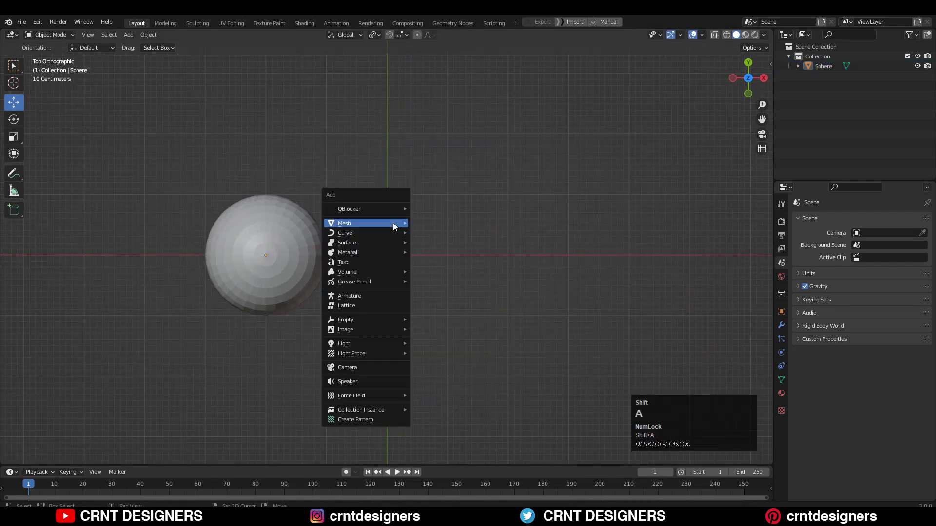
pyautogui.moveTo(393, 223)
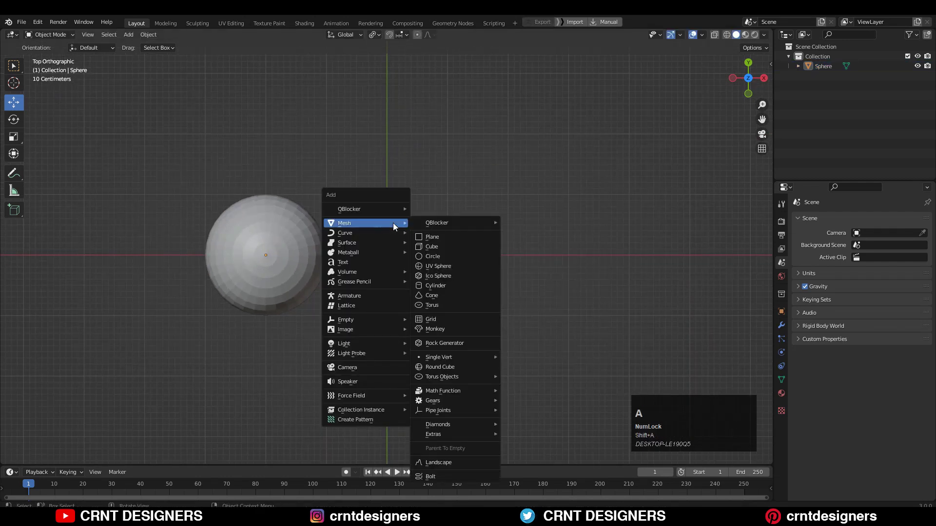
pyautogui.click(443, 367)
pyautogui.moveTo(423, 256); pyautogui.dragTo(548, 256)
pyautogui.moveTo(491, 259); pyautogui.dragTo(475, 188, button='middle')
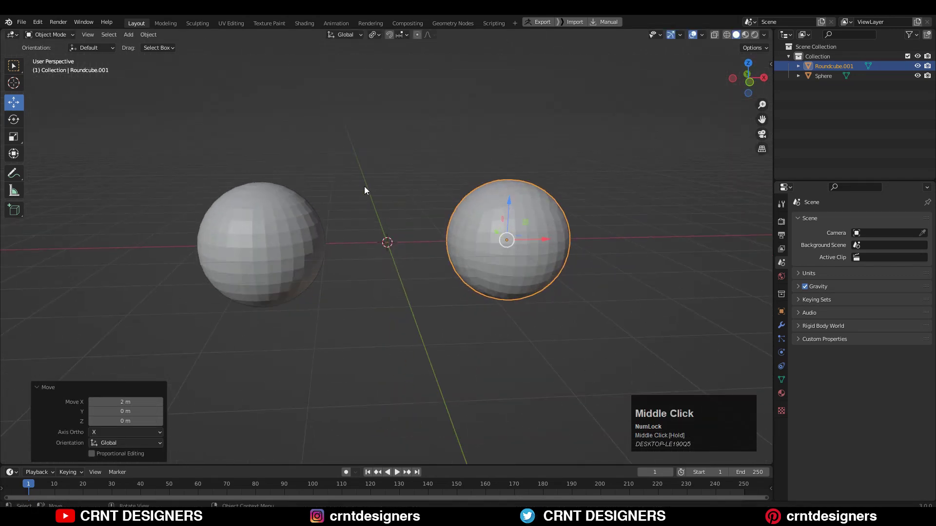
pyautogui.click(364, 188)
# - Flatten the UV sphere and the round cube together by scaling both to 0.4 along Z
pyautogui.moveTo(316, 285); pyautogui.dragTo(344, 255, button='middle')
pyautogui.scroll(1, 341, 253)
pyautogui.click(268, 231)
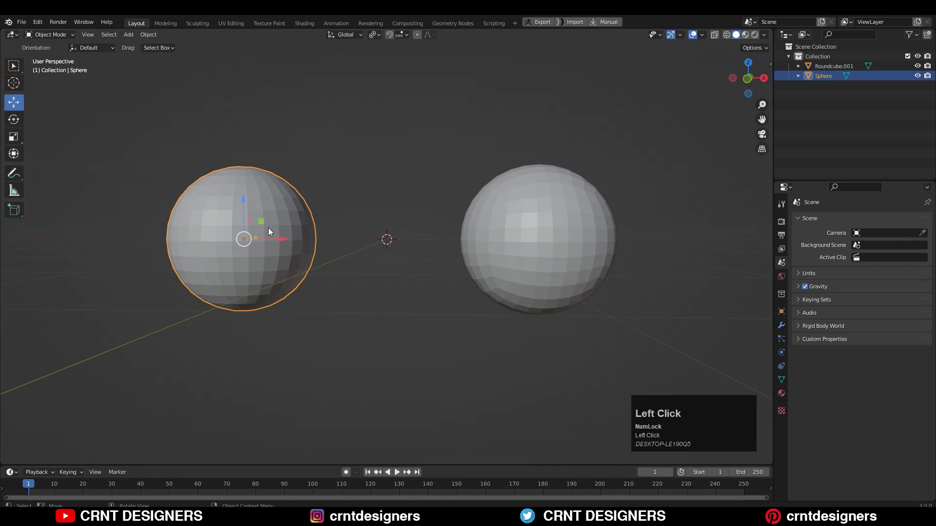
pyautogui.click(575, 233)
pyautogui.moveTo(523, 268); pyautogui.dragTo(531, 279, button='middle')
pyautogui.moveTo(606, 132); pyautogui.dragTo(277, 269)
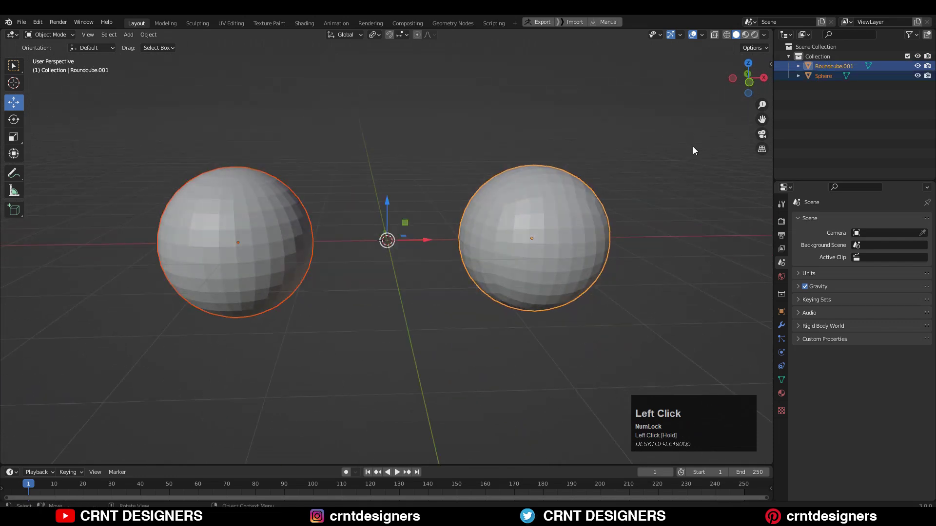
pyautogui.click(748, 82)
pyautogui.press('s')
pyautogui.press('z')
pyautogui.press('ctrl')
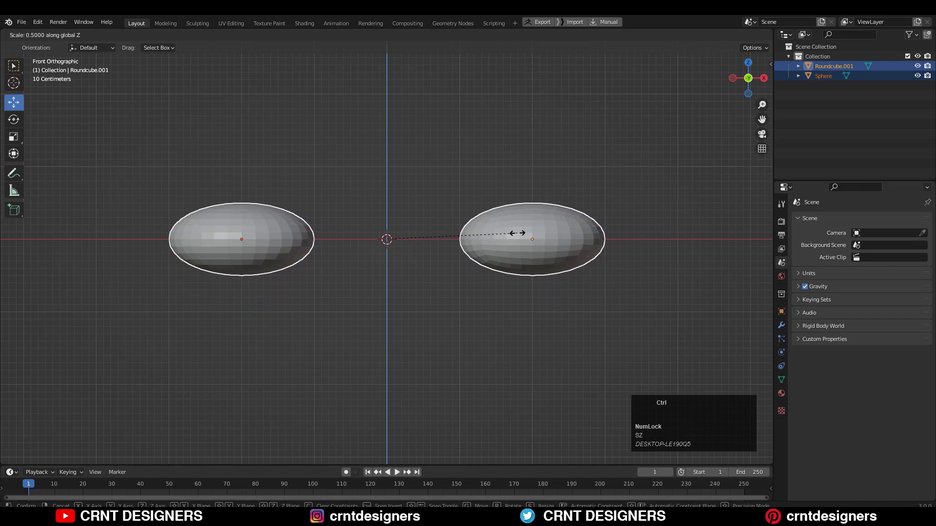
pyautogui.keyDown('ctrl'); pyautogui.click(503, 240); pyautogui.keyUp('ctrl')
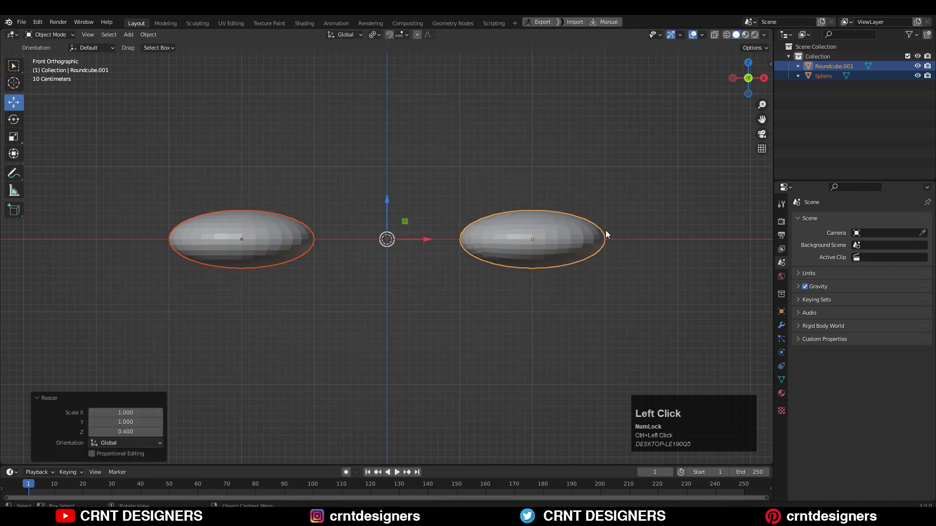
# - Delete the faces in the lower half of both flattened spheres, using X-ray to select through the meshes
pyautogui.press('Tab')
pyautogui.click(715, 35)
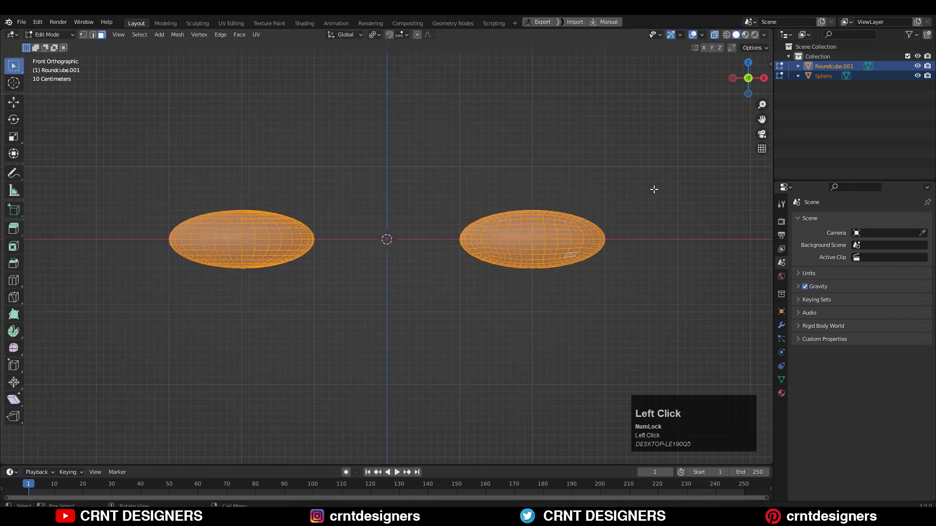
pyautogui.moveTo(629, 238); pyautogui.dragTo(114, 324)
pyautogui.press('x')
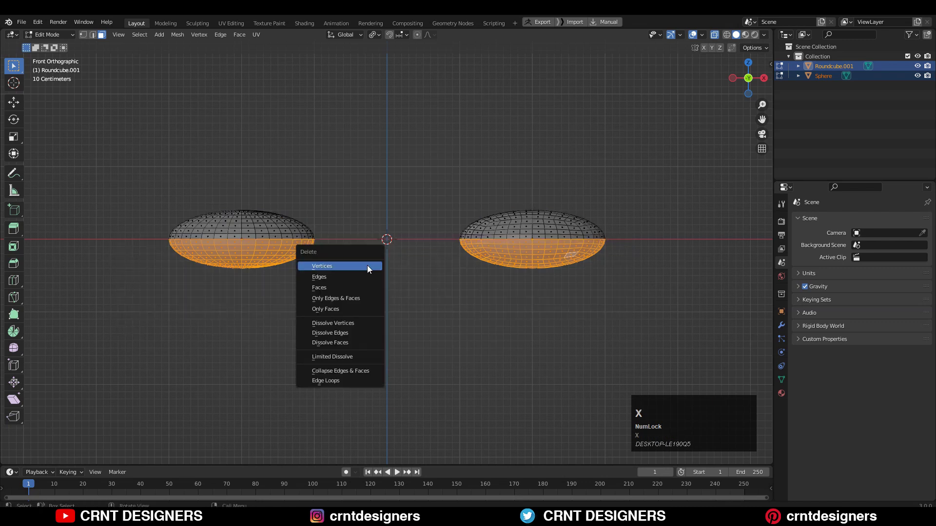
pyautogui.click(366, 285)
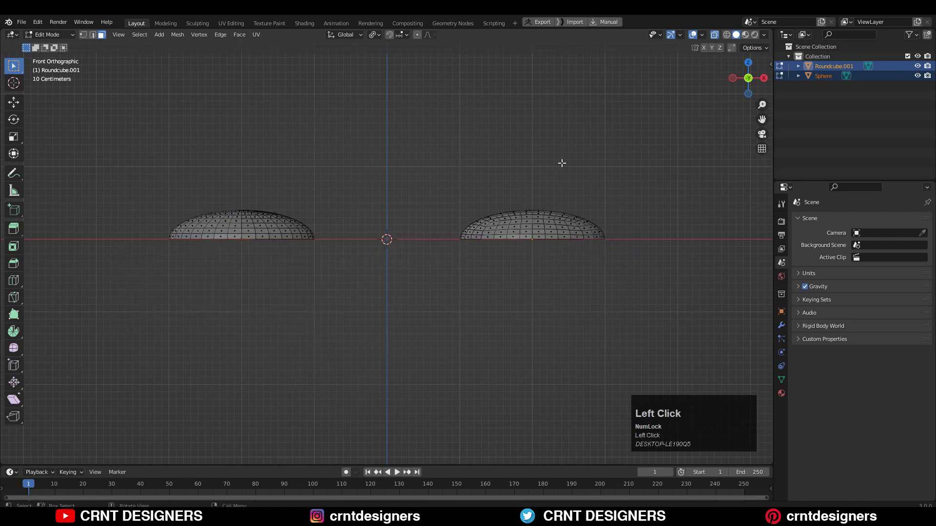
pyautogui.moveTo(561, 164); pyautogui.dragTo(674, 116, button='middle')
pyautogui.click(748, 67)
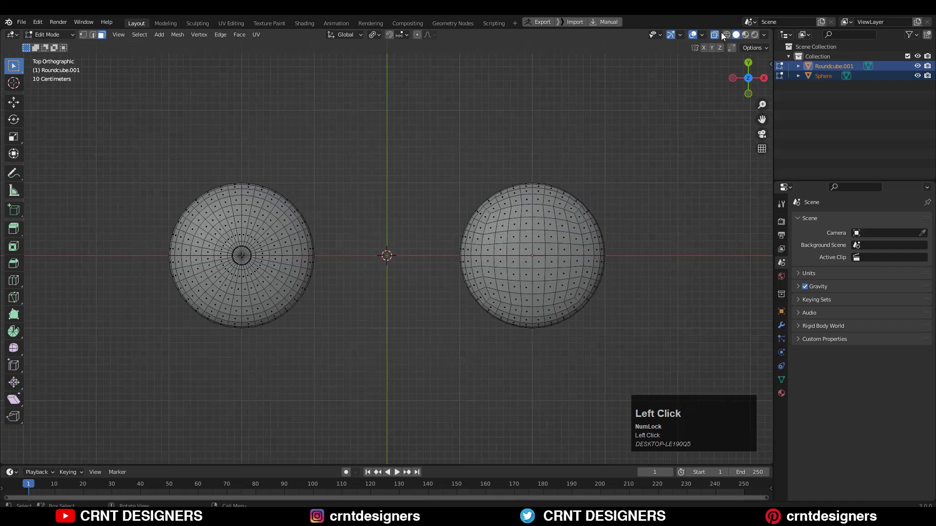
pyautogui.press('Tab')
# - Apply Shade Smooth to the UV sphere dome and to the round cube dome
pyautogui.keyDown('shift'); pyautogui.moveTo(343, 220); pyautogui.dragTo(469, 224, button='middle'); pyautogui.keyUp('shift')
pyautogui.scroll(1, 471, 215)
pyautogui.click(473, 205)
pyautogui.click(361, 259)
pyautogui.rightClick(362, 261)
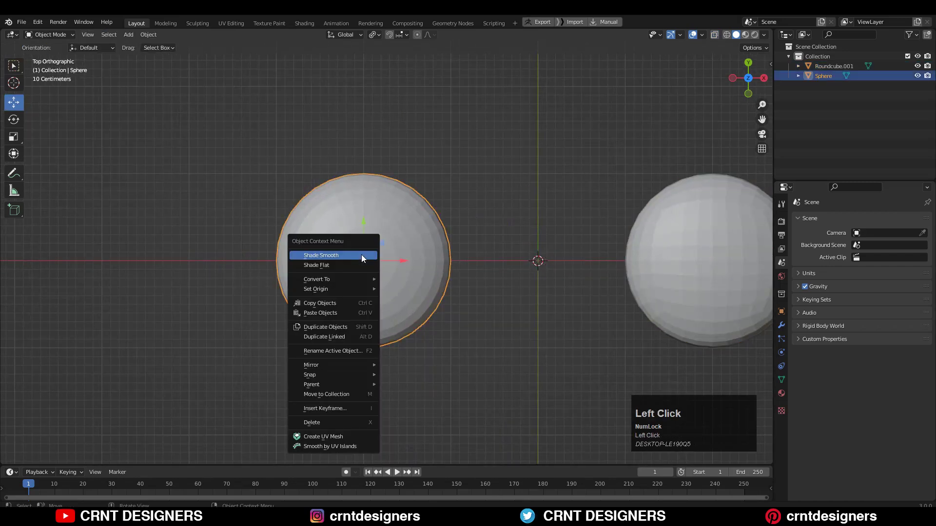
pyautogui.click(361, 255)
pyautogui.click(687, 239)
pyautogui.rightClick(687, 239)
pyautogui.click(687, 238)
pyautogui.keyDown('shift'); pyautogui.moveTo(595, 300); pyautogui.dragTo(511, 298, button='middle'); pyautogui.keyUp('shift')
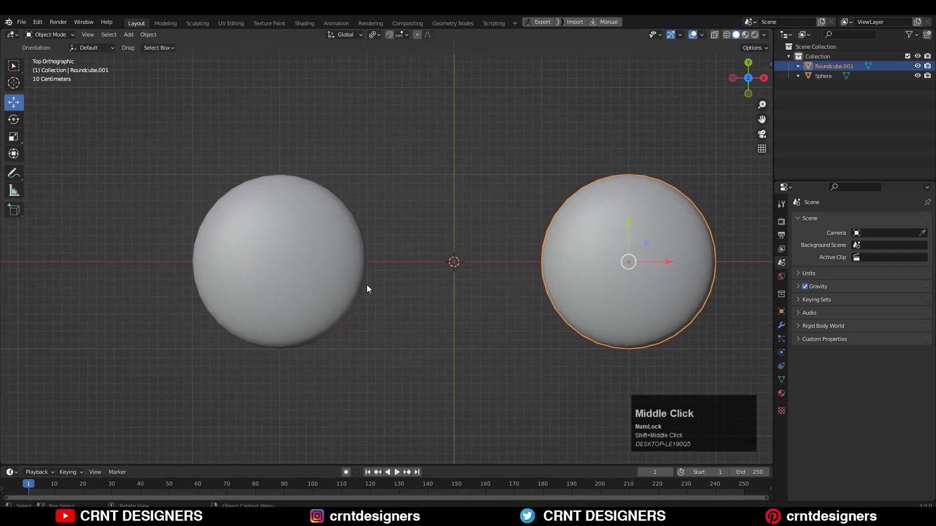
# - Add a Subdivision Surface modifier to both the UV sphere and the round cube
pyautogui.click(363, 288)
pyautogui.click(782, 325)
pyautogui.click(829, 219)
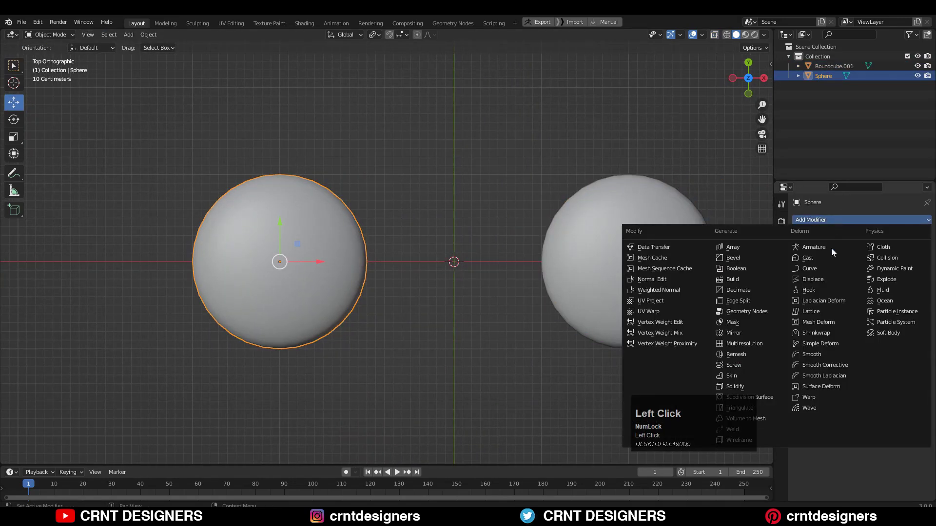
pyautogui.click(772, 398)
pyautogui.click(834, 66)
pyautogui.click(866, 220)
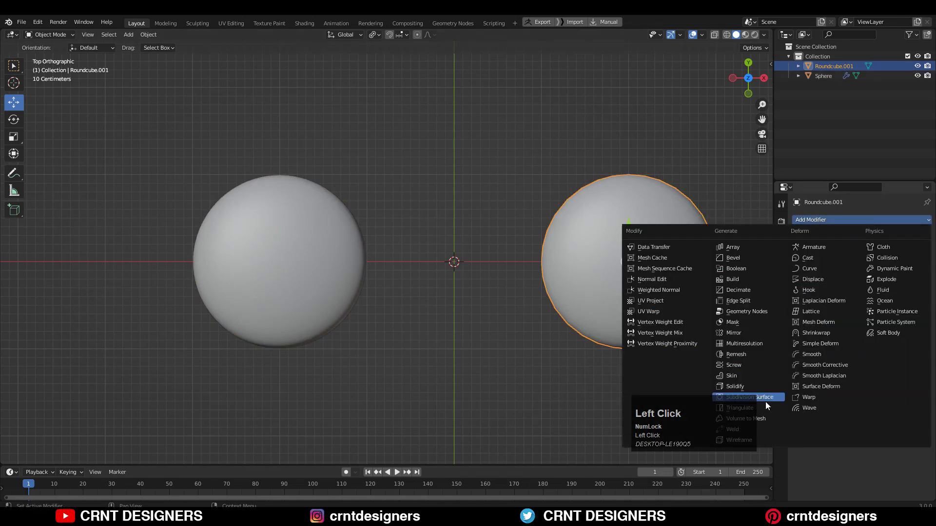
pyautogui.click(766, 402)
pyautogui.click(473, 288)
# - Show the wireframe overlay and compare the surface topology of the two domes
pyautogui.moveTo(473, 288); pyautogui.dragTo(507, 253, button='middle')
pyautogui.click(702, 34)
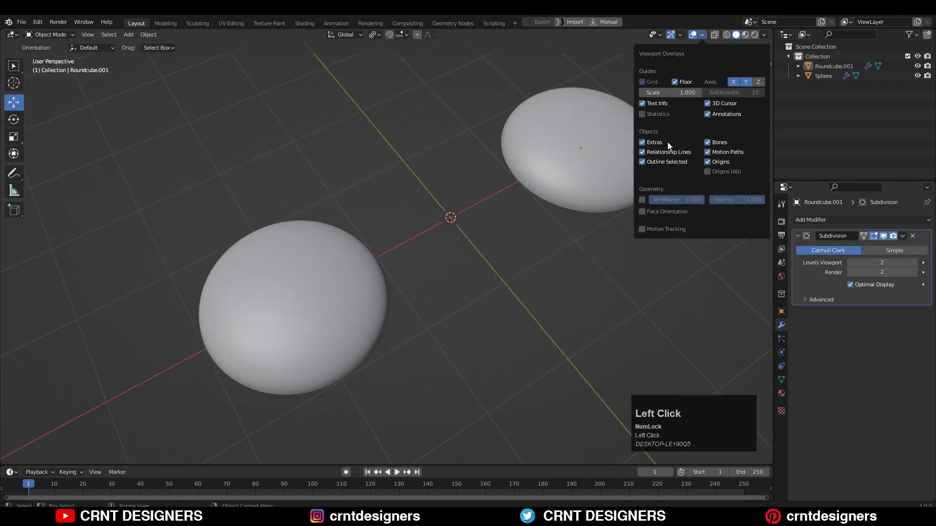
pyautogui.click(642, 200)
pyautogui.moveTo(388, 243); pyautogui.dragTo(341, 255, button='middle')
pyautogui.click(289, 295)
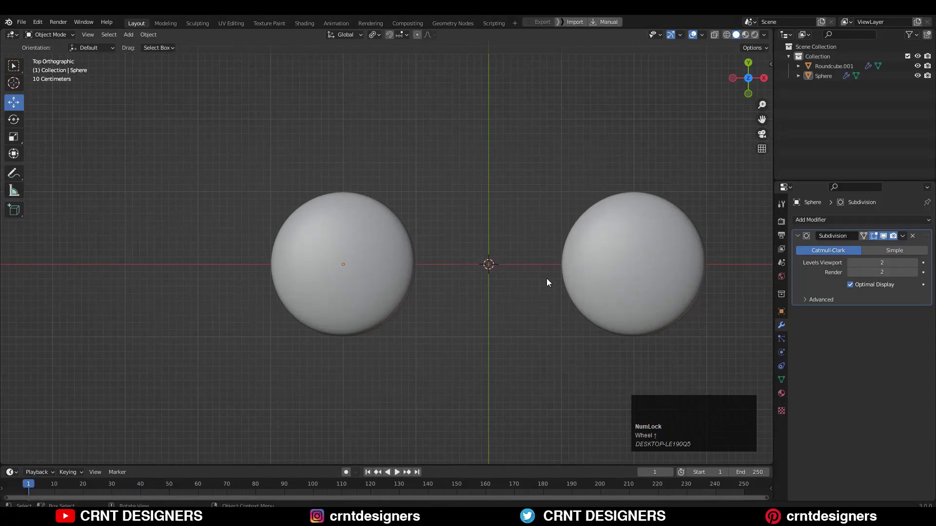
pyautogui.scroll(3, 425, 278)
pyautogui.scroll(1, 527, 276)
pyautogui.keyDown('shift'); pyautogui.moveTo(413, 275); pyautogui.dragTo(509, 256, button='middle'); pyautogui.keyUp('shift')
pyautogui.scroll(3, 496, 239)
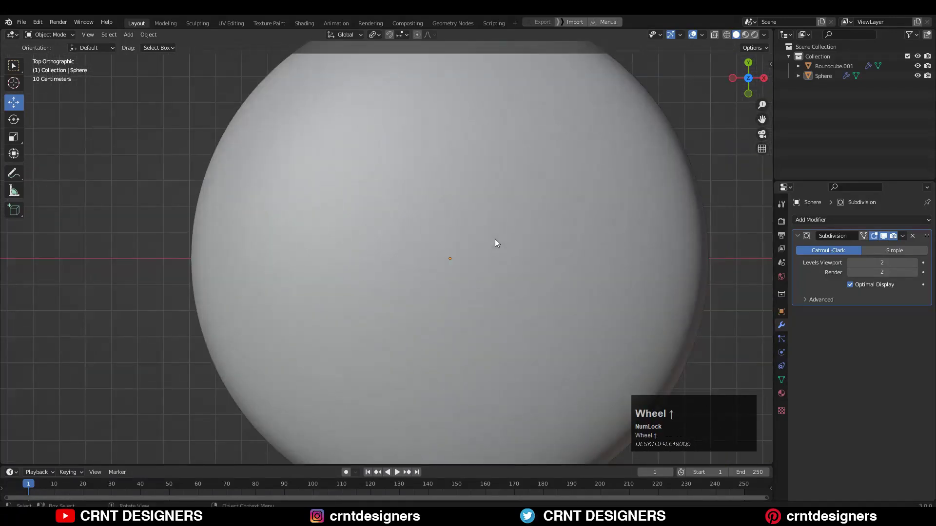
pyautogui.scroll(-2, 495, 239)
pyautogui.click(495, 239)
pyautogui.press('Tab')
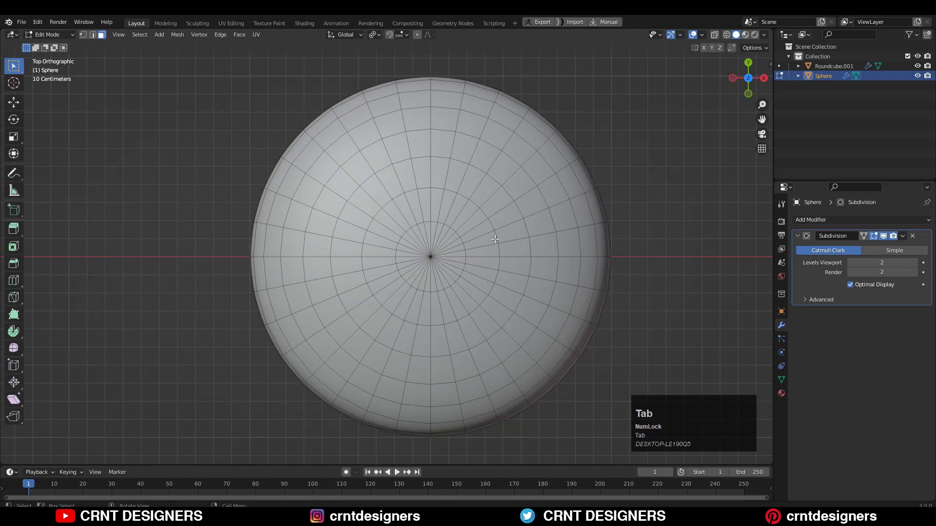
pyautogui.press('Tab')
pyautogui.click(646, 185)
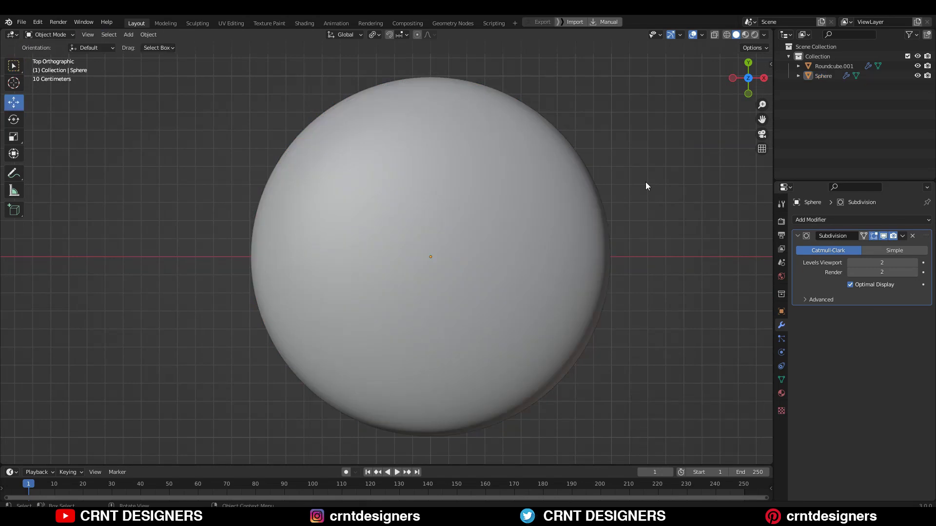
# - Apply the scale of the UV sphere dome
pyautogui.click(598, 198)
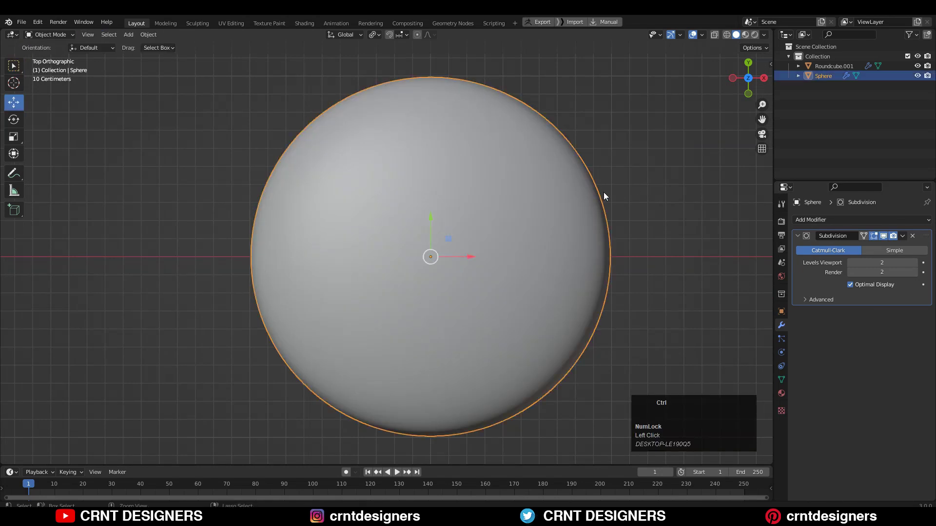
pyautogui.hotkey('ctrl', 'a')
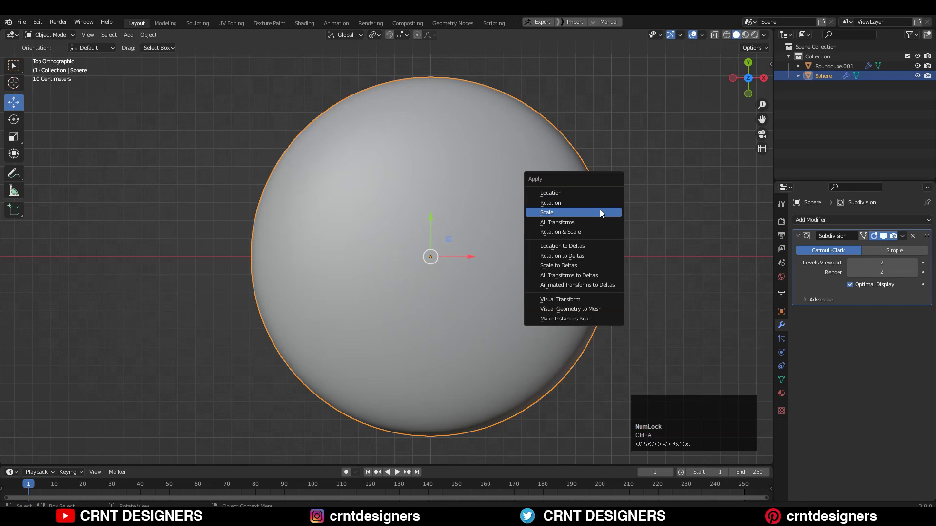
pyautogui.click(600, 212)
# - Inset a four-face patch near the UV sphere's pole by about 0.0216 m and round it with LoopTools Circle
pyautogui.press('Tab')
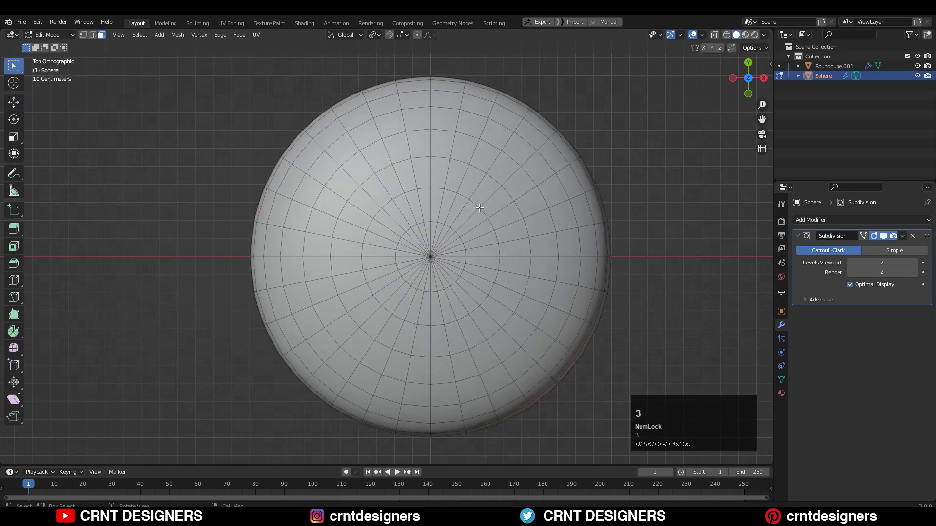
pyautogui.moveTo(473, 206); pyautogui.dragTo(490, 229)
pyautogui.scroll(1, 493, 236)
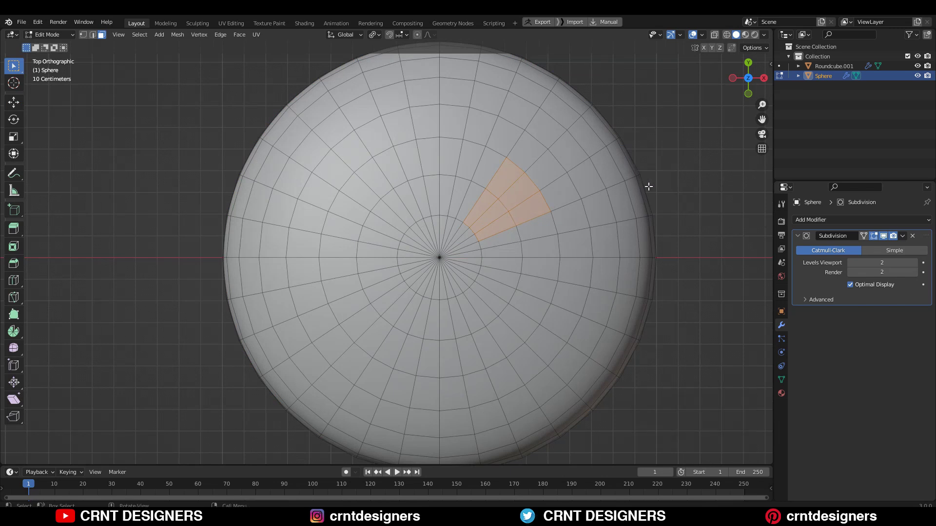
pyautogui.press('i')
pyautogui.click(619, 186)
pyautogui.rightClick(553, 174)
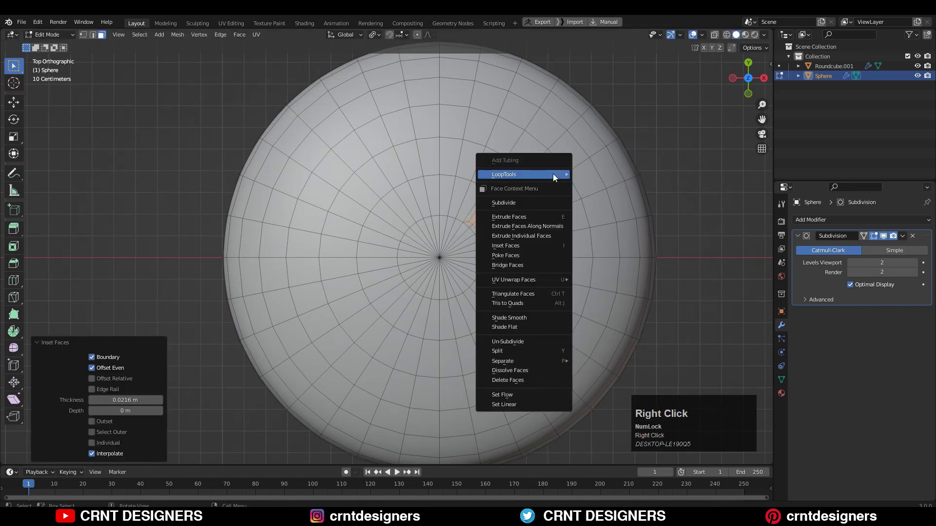
pyautogui.moveTo(553, 174)
pyautogui.click(617, 185)
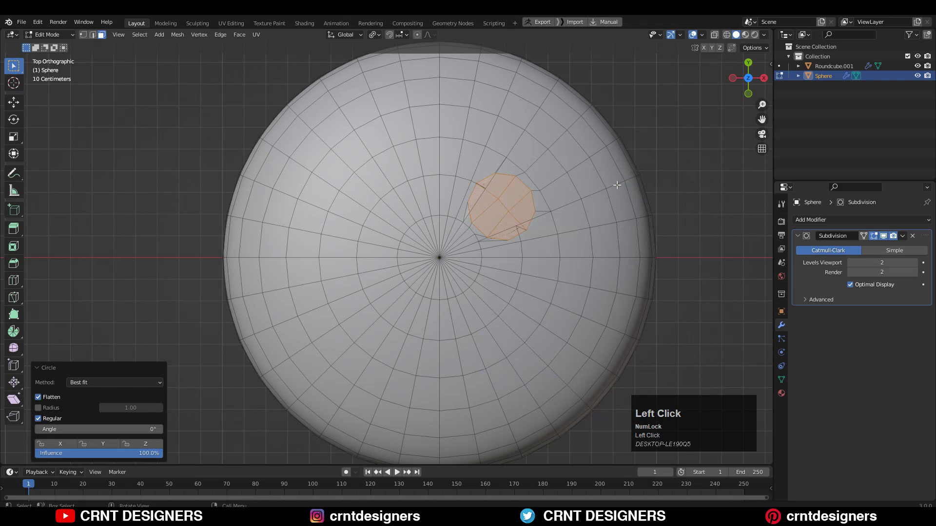
# - Scale the circular face patch to about 0.554 and inset it by about 0.012 m
pyautogui.press('s')
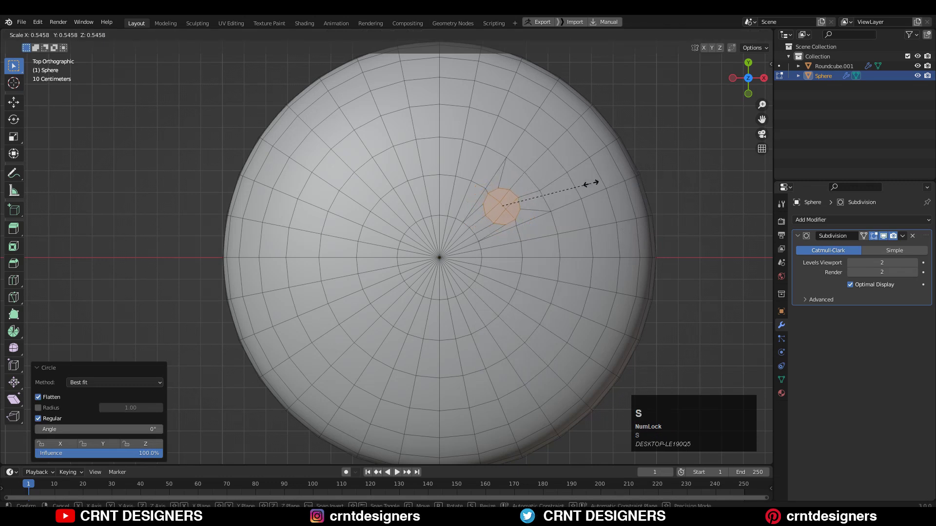
pyautogui.click(592, 183)
pyautogui.press('i')
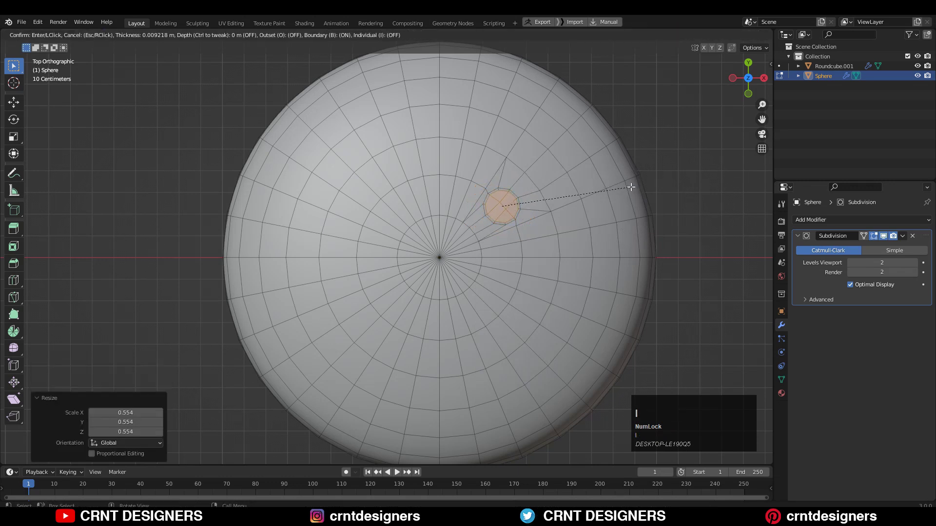
pyautogui.click(629, 188)
# - Extrude the circular patch about 0.028 m inward to form a hole and inset its floor by about 0.007 m
pyautogui.moveTo(627, 188); pyautogui.dragTo(525, 213, button='middle')
pyautogui.press('e')
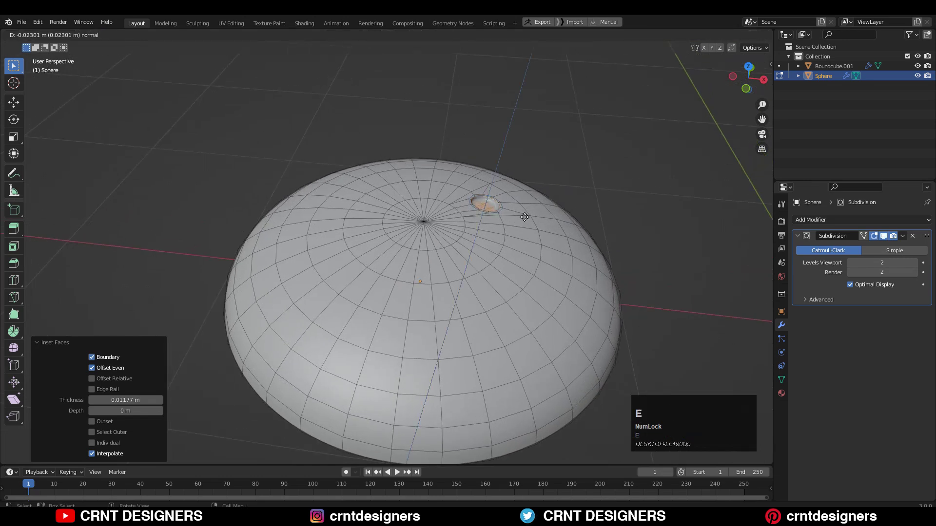
pyautogui.click(525, 217)
pyautogui.scroll(3, 531, 215)
pyautogui.press('i')
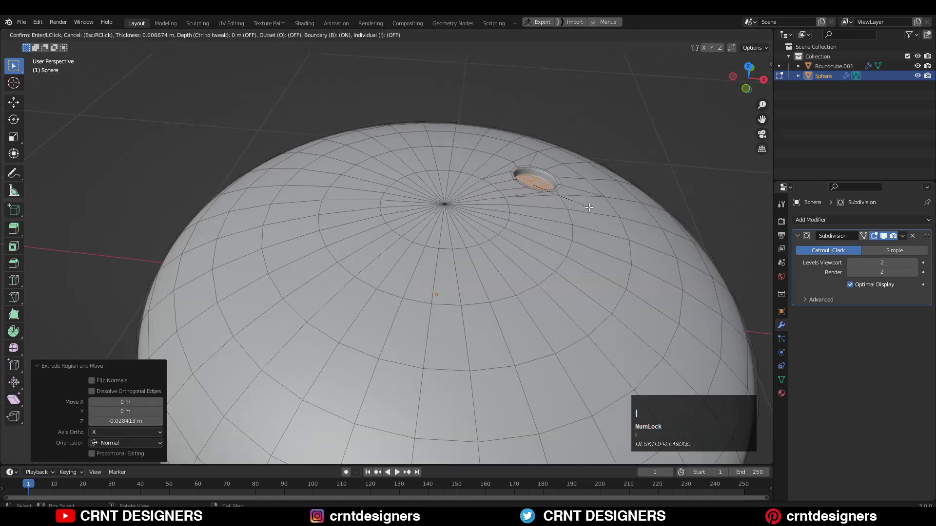
pyautogui.click(589, 208)
# - Turn off the sphere's subdivision display in Edit Mode and inset the face loop forming the hole's wall
pyautogui.click(873, 236)
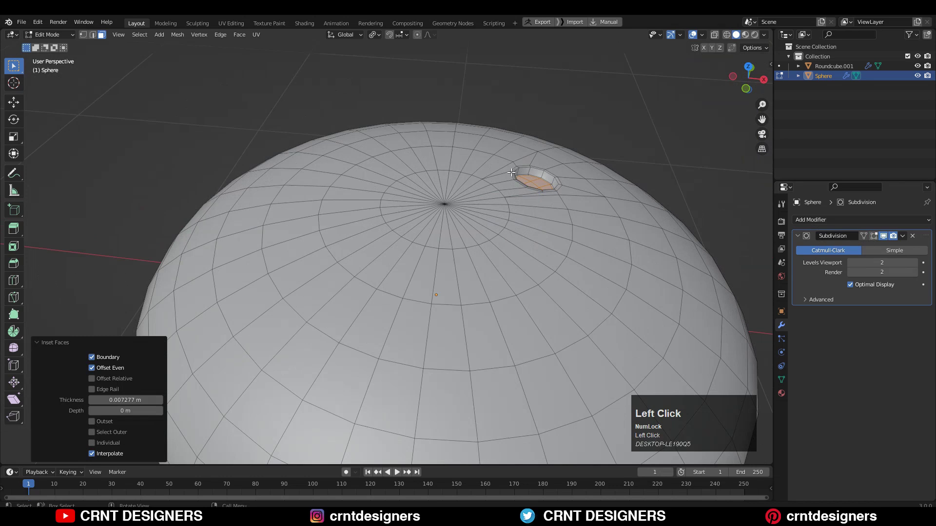
pyautogui.keyDown('alt'); pyautogui.click(542, 173); pyautogui.keyUp('alt')
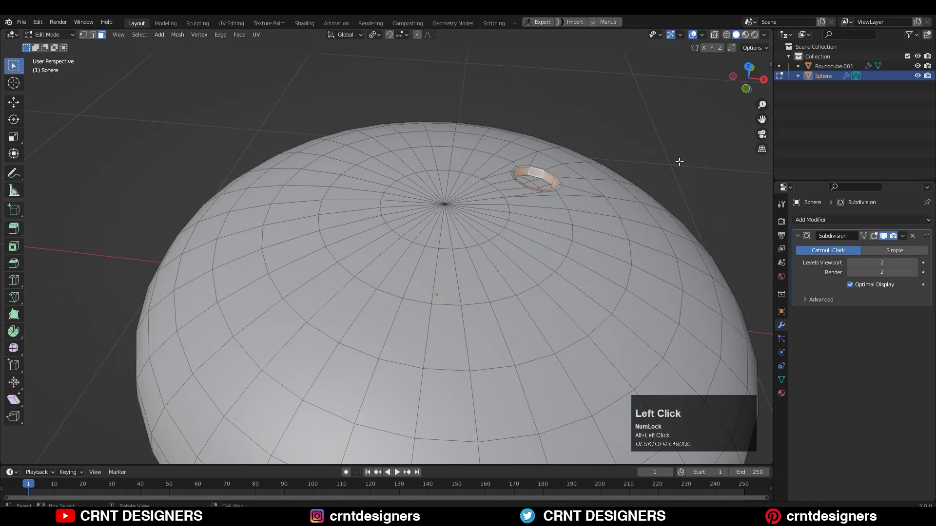
pyautogui.press('i')
pyautogui.click(678, 162)
pyautogui.press('Tab')
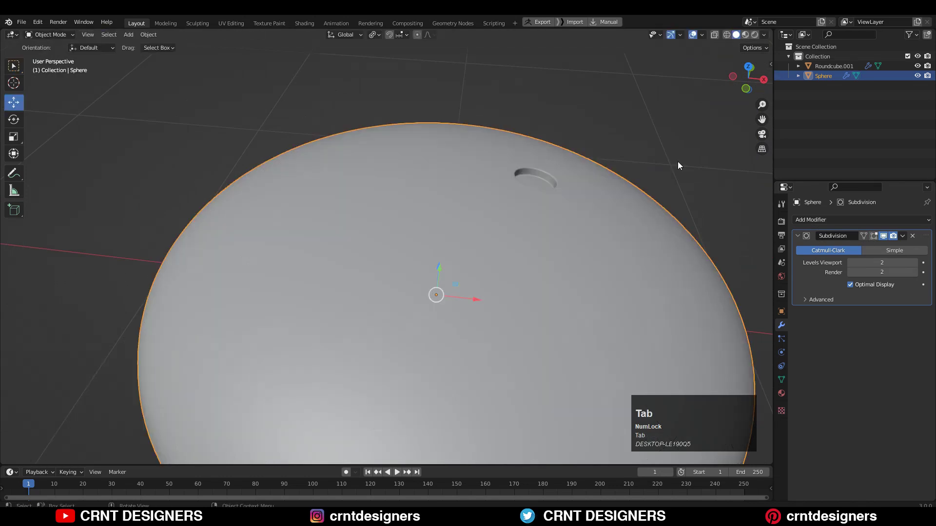
pyautogui.click(616, 163)
# - Symmetrize the entire sphere mesh from +X to -X to mirror the hole across the dome
pyautogui.moveTo(616, 163); pyautogui.dragTo(483, 268, button='middle')
pyautogui.scroll(2, 500, 238)
pyautogui.scroll(3, 500, 238)
pyautogui.scroll(-4, 613, 250)
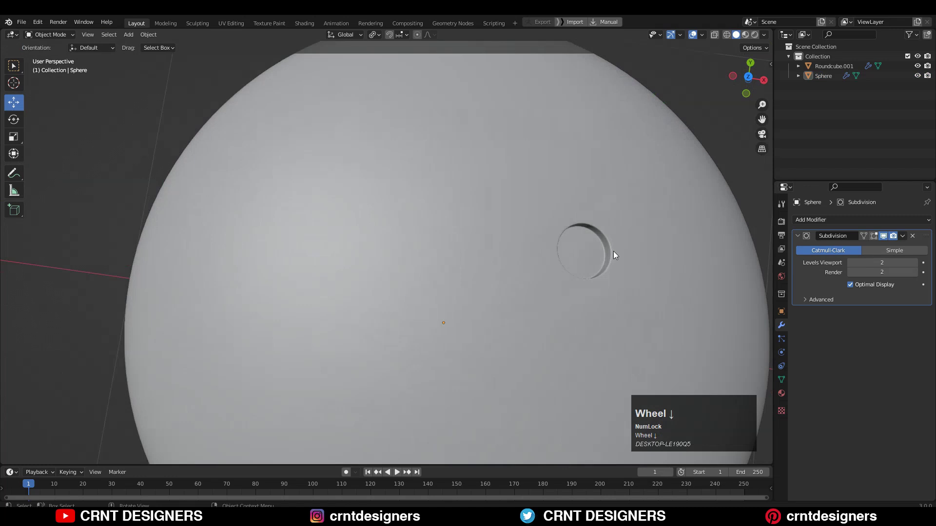
pyautogui.scroll(1, 517, 262)
pyautogui.click(745, 78)
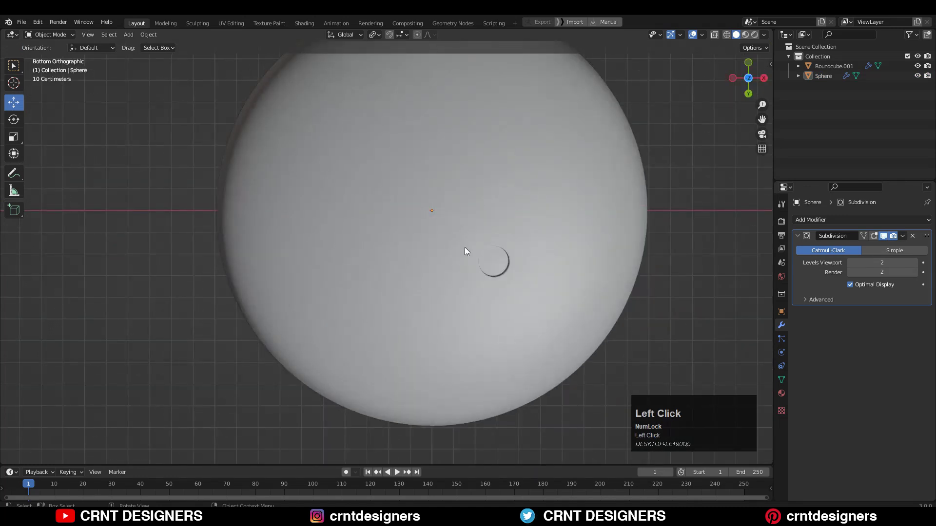
pyautogui.click(749, 78)
pyautogui.click(493, 230)
pyautogui.press('Tab')
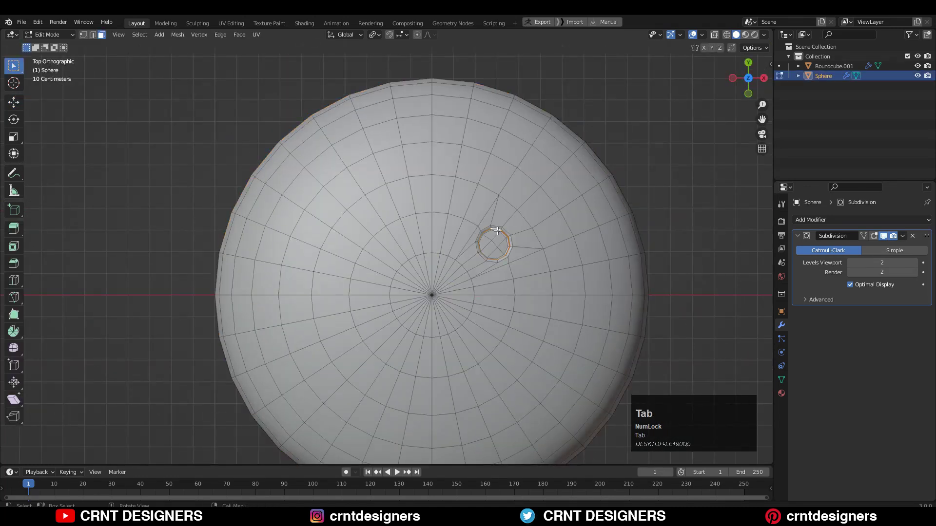
pyautogui.press('a')
pyautogui.click(181, 38)
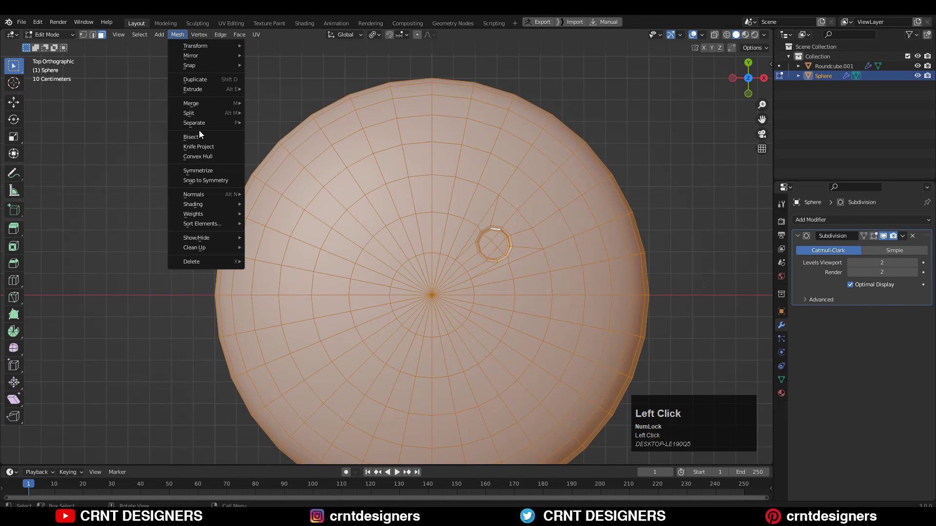
pyautogui.click(206, 167)
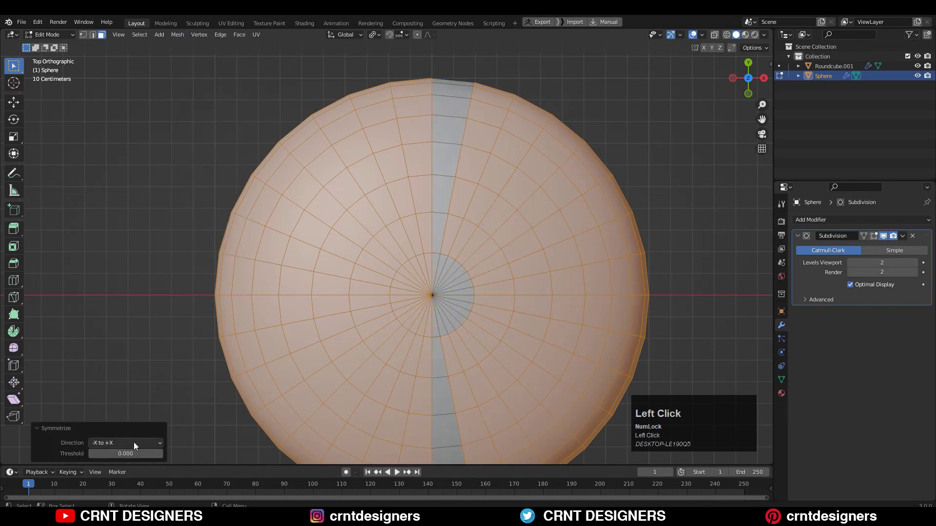
pyautogui.click(134, 443)
pyautogui.click(130, 424)
# - Symmetrize the entire sphere mesh from +Y to -Y to mirror both holes, and return to Object Mode
pyautogui.press('a')
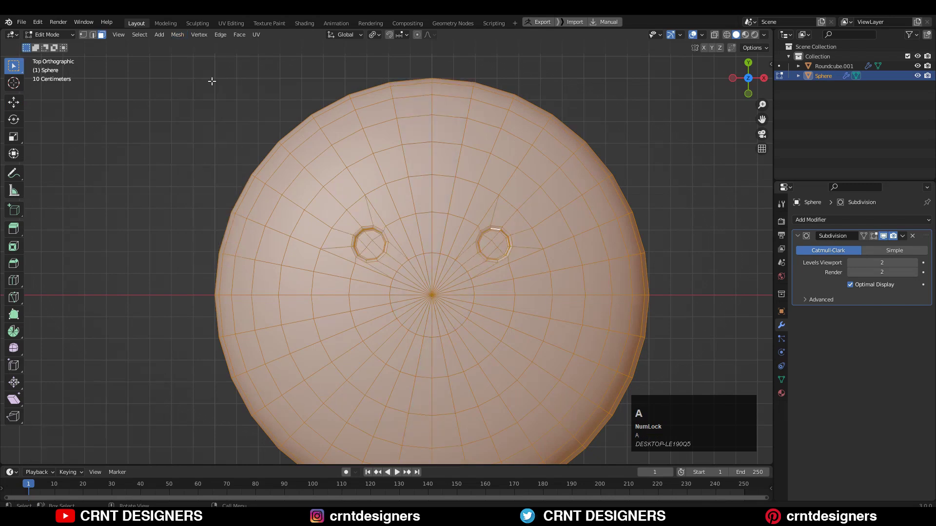
pyautogui.click(174, 33)
pyautogui.click(201, 171)
pyautogui.click(134, 443)
pyautogui.click(142, 408)
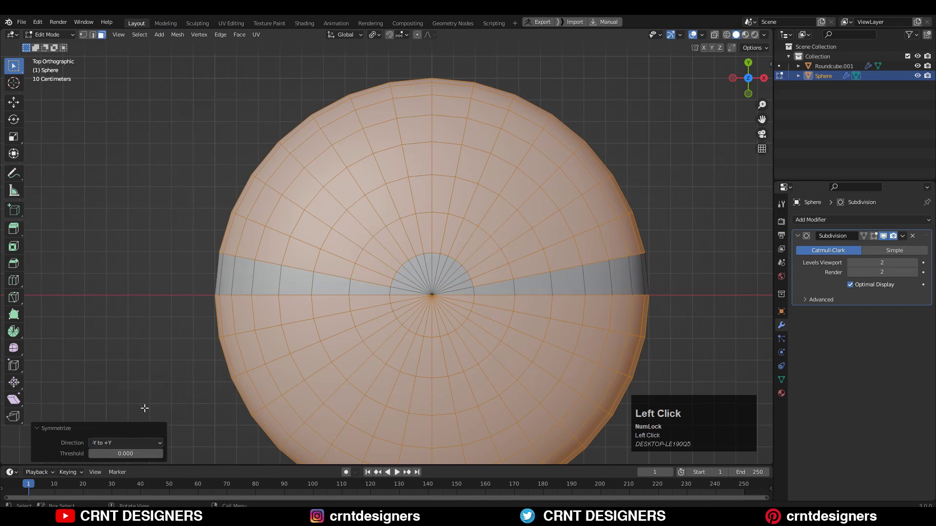
pyautogui.click(143, 444)
pyautogui.click(138, 399)
pyautogui.keyDown('alt'); pyautogui.moveTo(429, 312); pyautogui.dragTo(457, 161, button='middle'); pyautogui.keyUp('alt')
pyautogui.press('Tab')
pyautogui.click(609, 180)
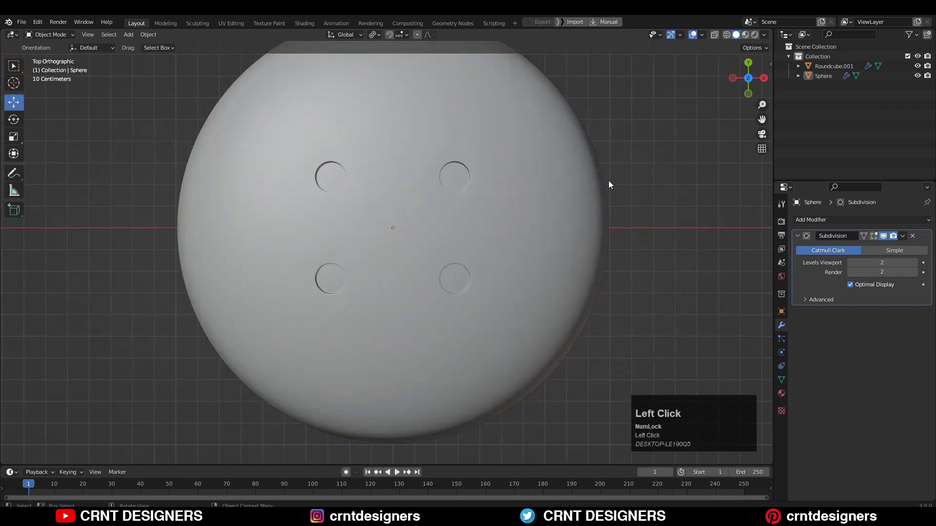
# - Apply the scale of the round cube dome
pyautogui.moveTo(529, 229)
pyautogui.mouseDown(button='middle')
pyautogui.moveTo(507, 270)
pyautogui.moveTo(517, 144)
pyautogui.moveTo(530, 227)
pyautogui.mouseUp(button='middle')
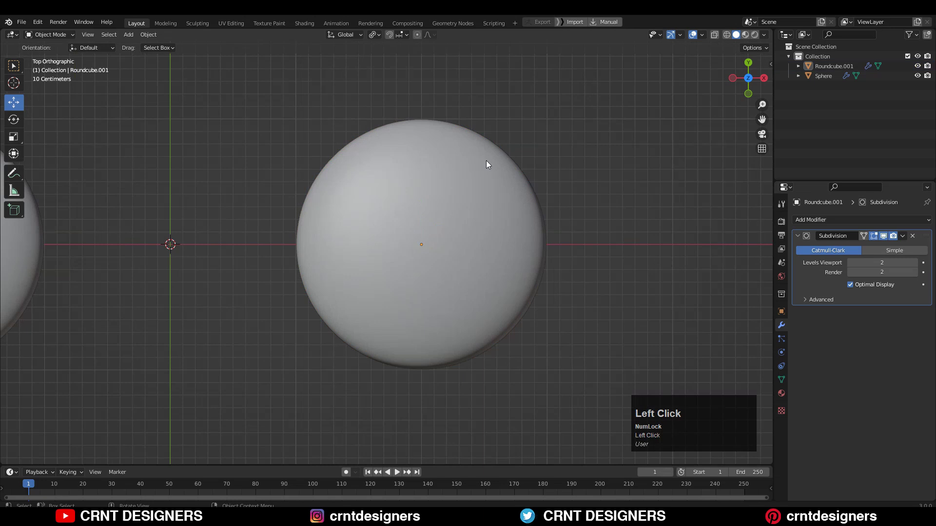
pyautogui.scroll(1, 483, 184)
pyautogui.click(463, 201)
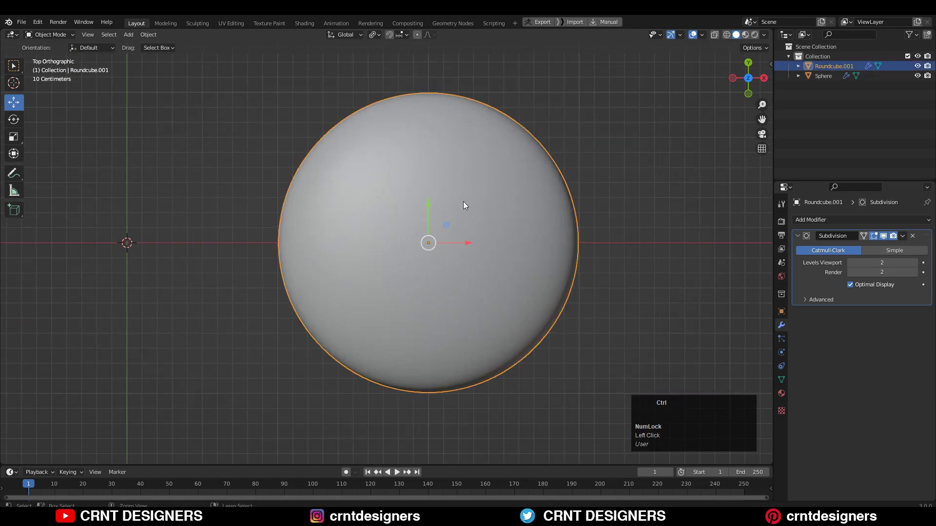
pyautogui.hotkey('ctrl', 'a')
pyautogui.click(463, 201)
# - Inset the four-face patch beside the round cube's centre by about 0.039 m and round it with LoopTools Circle
pyautogui.press('Tab')
pyautogui.scroll(2, 465, 203)
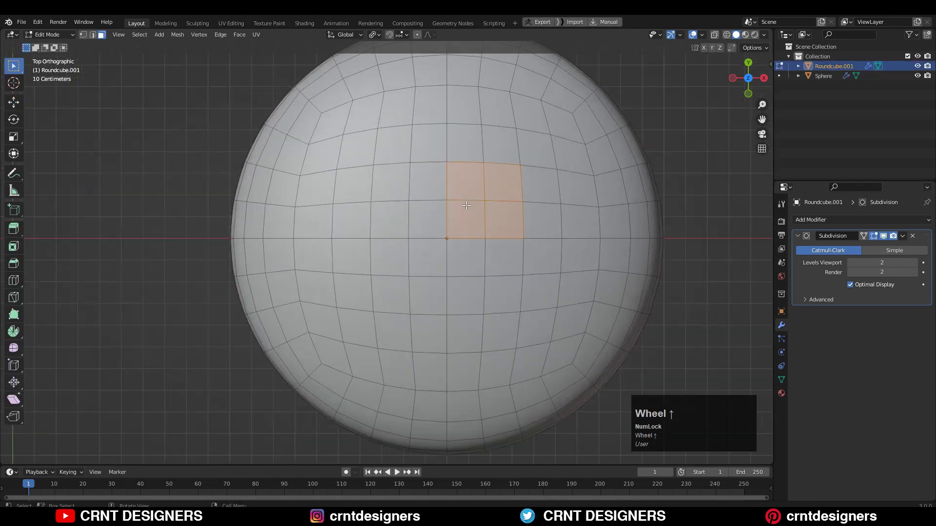
pyautogui.click(486, 217)
pyautogui.press('i')
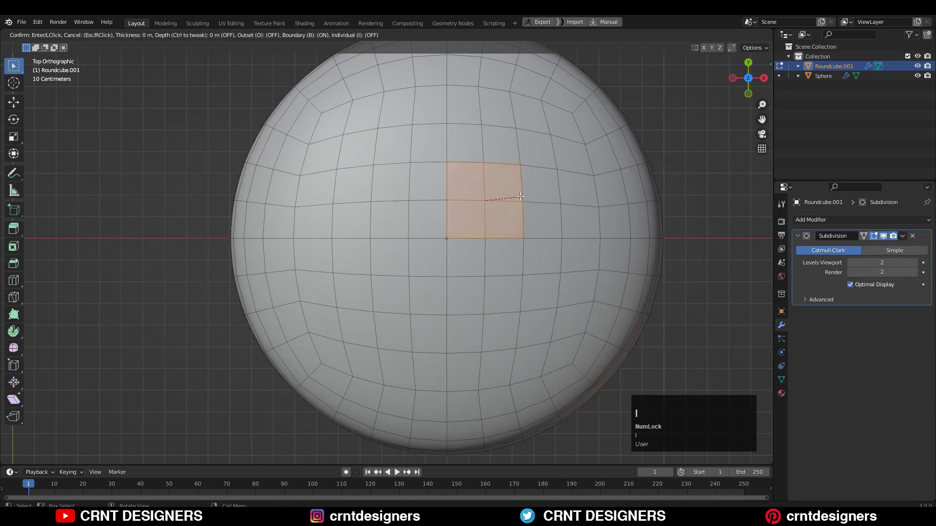
pyautogui.click(512, 200)
pyautogui.rightClick(524, 165)
pyautogui.moveTo(523, 164)
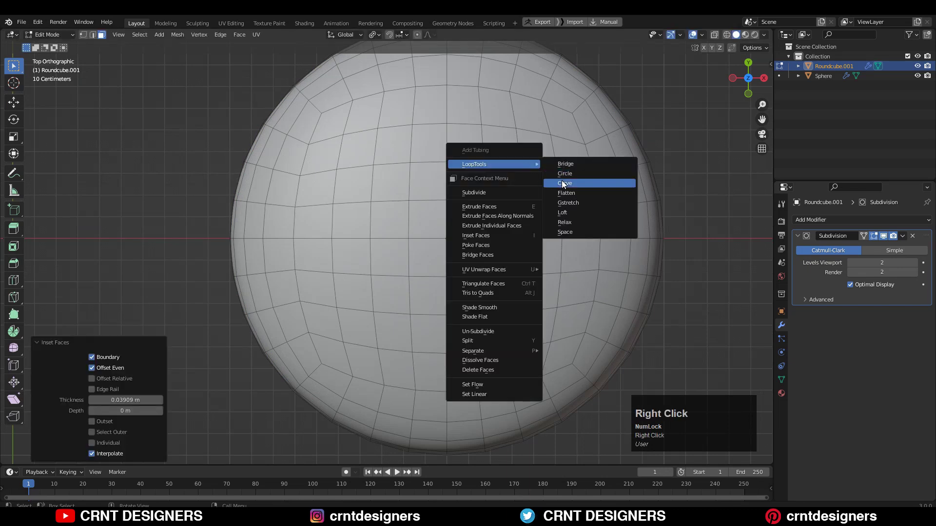
pyautogui.click(561, 179)
# - Scale the round cube's circular face patch to about 0.845 and inset it by about 0.020 m
pyautogui.press('s')
pyautogui.click(579, 190)
pyautogui.press('i')
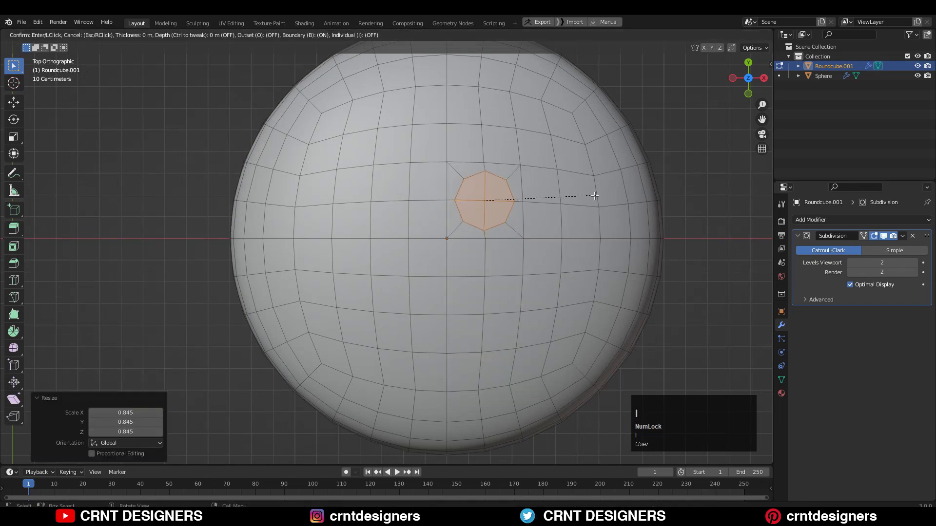
pyautogui.click(561, 200)
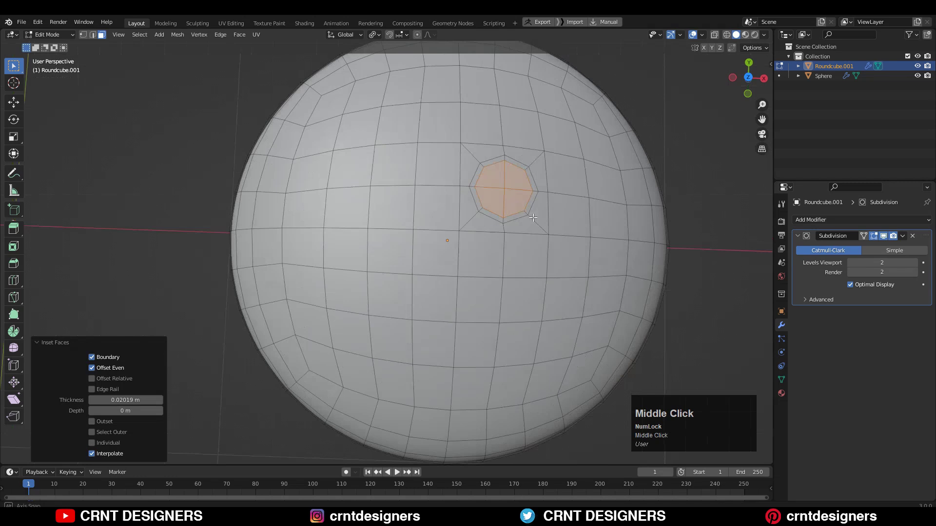
# - Extrude the round cube's circular patch inward to form a hole and inset its floor by about 0.011 m
pyautogui.moveTo(523, 209)
pyautogui.mouseDown(button='middle')
pyautogui.moveTo(537, 205)
pyautogui.moveTo(529, 210)
pyautogui.mouseUp(button='middle')
pyautogui.press('e')
pyautogui.click(535, 210)
pyautogui.press('i')
pyautogui.click(524, 208)
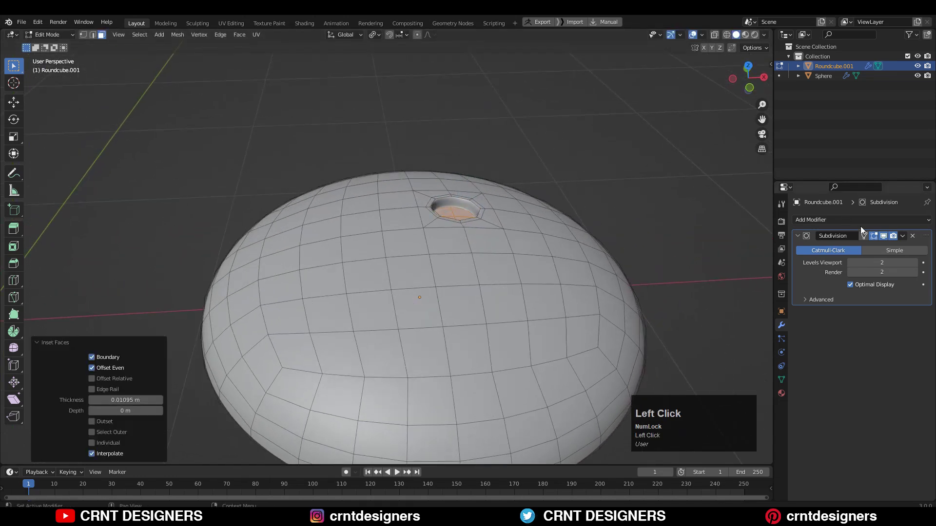
# - Turn off the round cube's subdivision display in Edit Mode and inset the face loop forming its hole's wall
pyautogui.click(873, 236)
pyautogui.keyDown('alt'); pyautogui.click(458, 202); pyautogui.keyUp('alt')
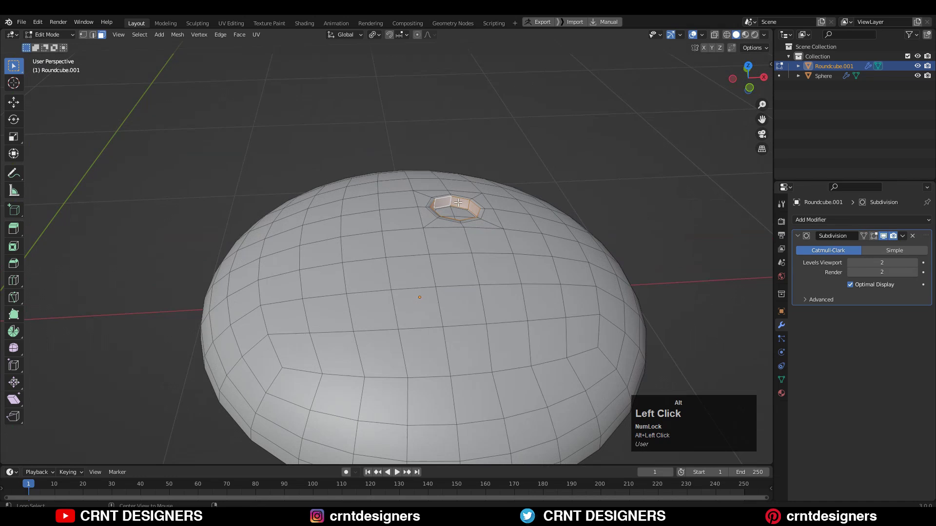
pyautogui.press('i')
pyautogui.click(622, 172)
pyautogui.press('Tab')
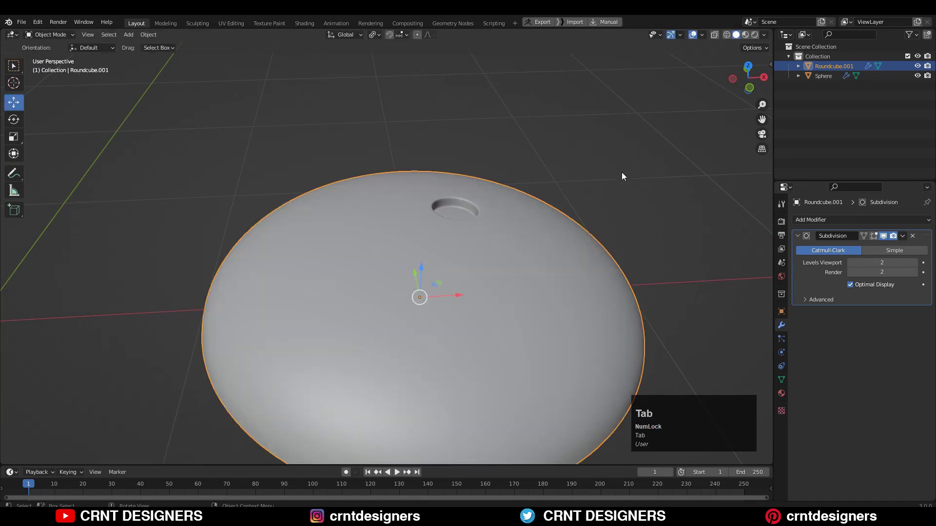
pyautogui.click(622, 171)
# - Symmetrize the entire round cube mesh from +Y to -Y to mirror its hole
pyautogui.moveTo(525, 165); pyautogui.dragTo(503, 241, button='middle')
pyautogui.scroll(2, 503, 241)
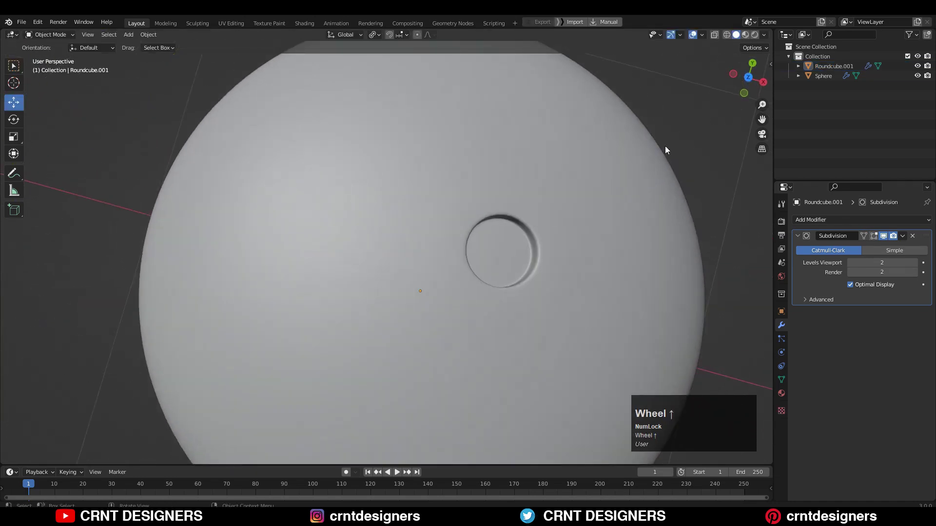
pyautogui.click(746, 76)
pyautogui.scroll(-3, 516, 190)
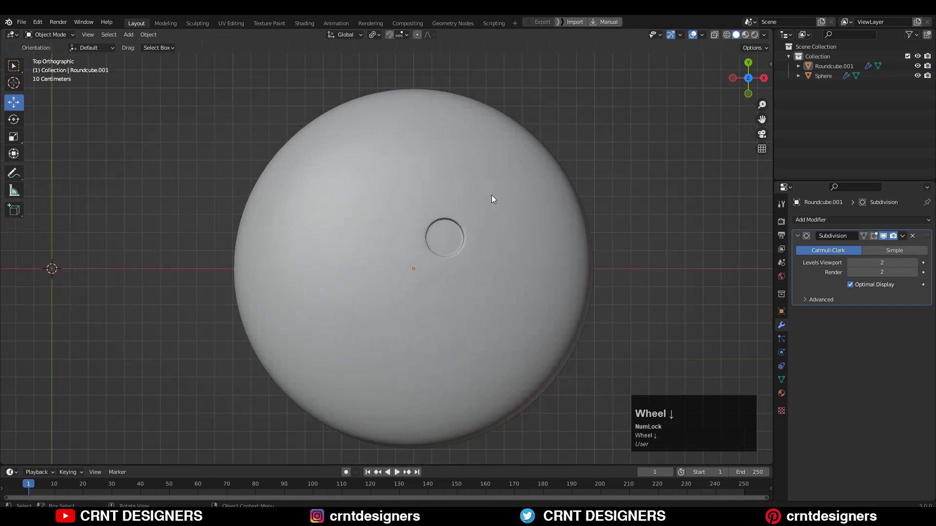
pyautogui.click(442, 213)
pyautogui.scroll(-2, 484, 224)
pyautogui.press('Tab')
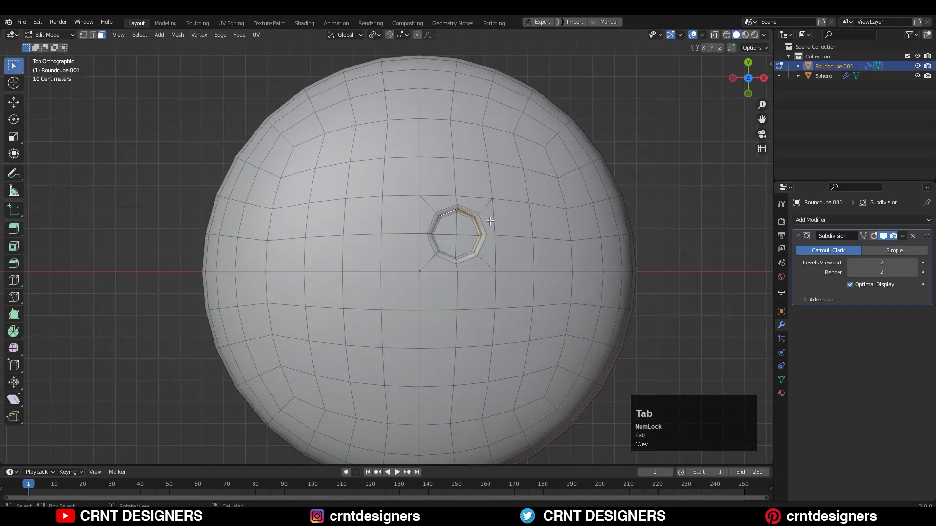
pyautogui.press('a')
pyautogui.click(182, 35)
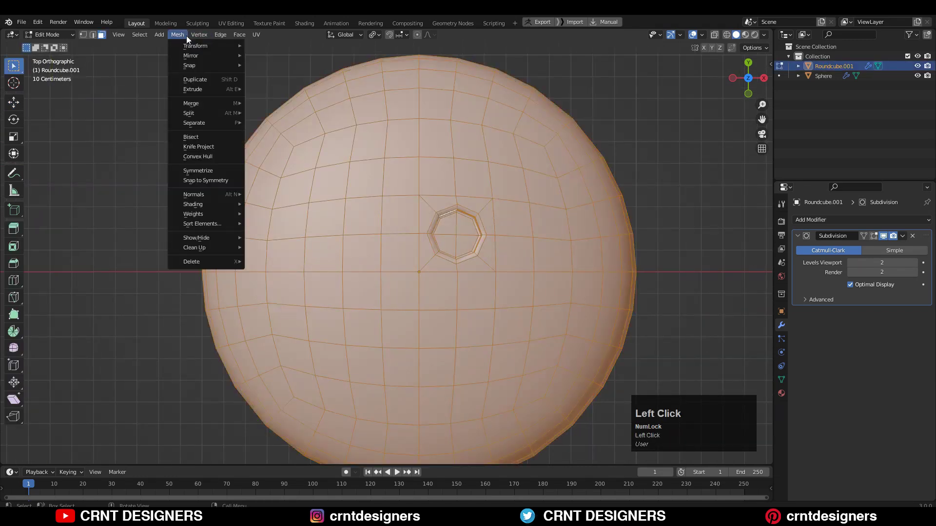
pyautogui.click(217, 169)
# - Symmetrize the entire round cube mesh from +X to -X to mirror both holes, and return to Object Mode
pyautogui.press('a')
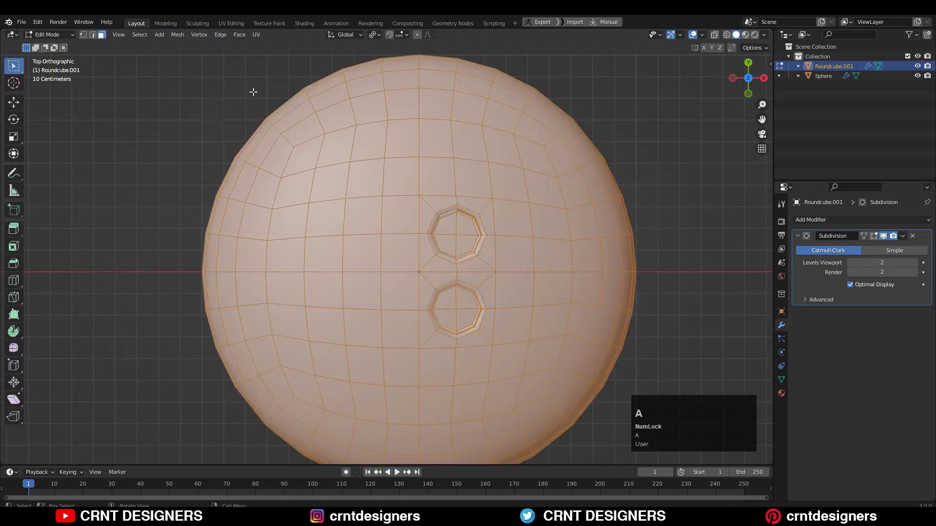
pyautogui.click(180, 39)
pyautogui.click(207, 170)
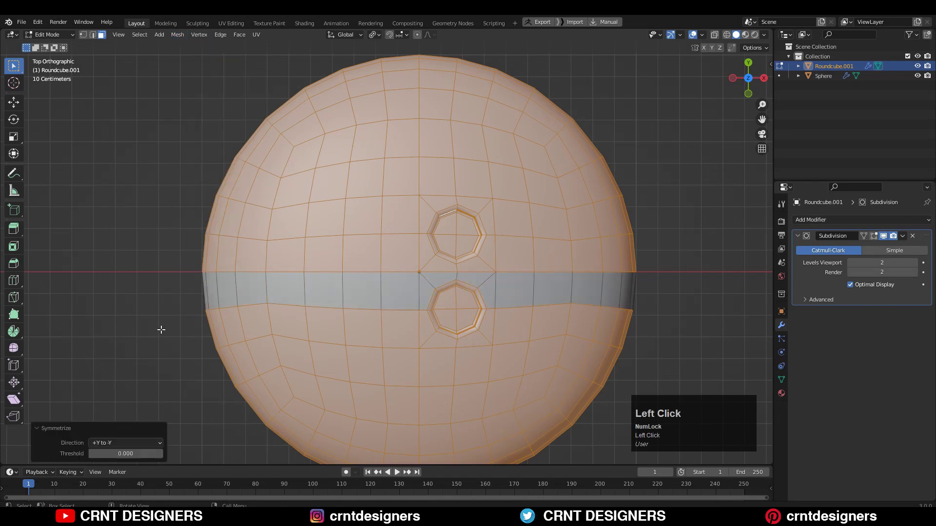
pyautogui.click(119, 443)
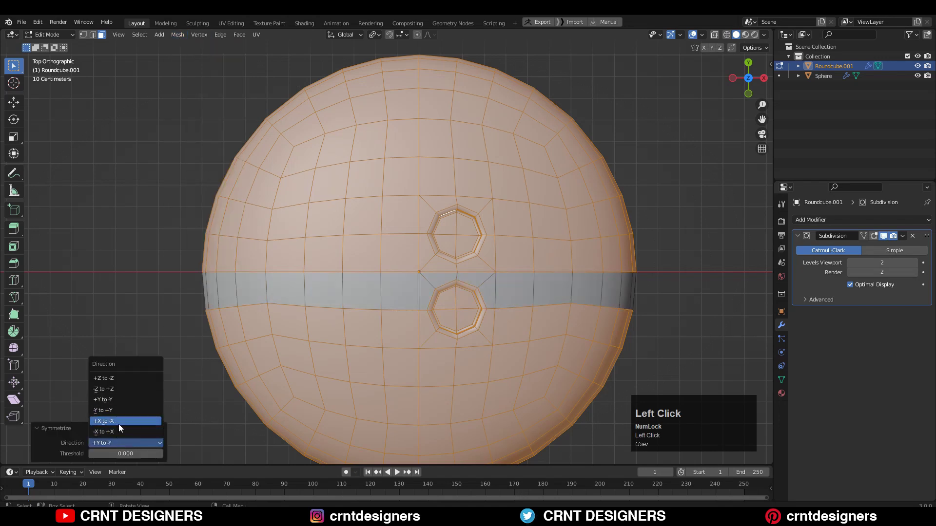
pyautogui.click(119, 423)
pyautogui.press('Tab')
pyautogui.click(619, 125)
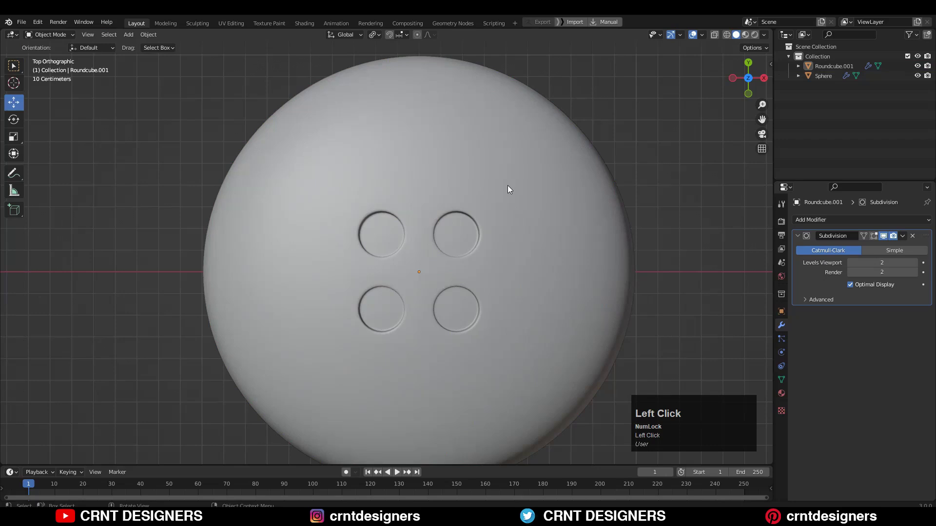
# - Compare the holes and surface smoothness of the UV sphere and round cube domes from above and in perspective
pyautogui.keyDown('shift'); pyautogui.moveTo(508, 189); pyautogui.dragTo(688, 209, button='middle'); pyautogui.keyUp('shift')
pyautogui.scroll(-5, 576, 219)
pyautogui.scroll(2, 171, 278)
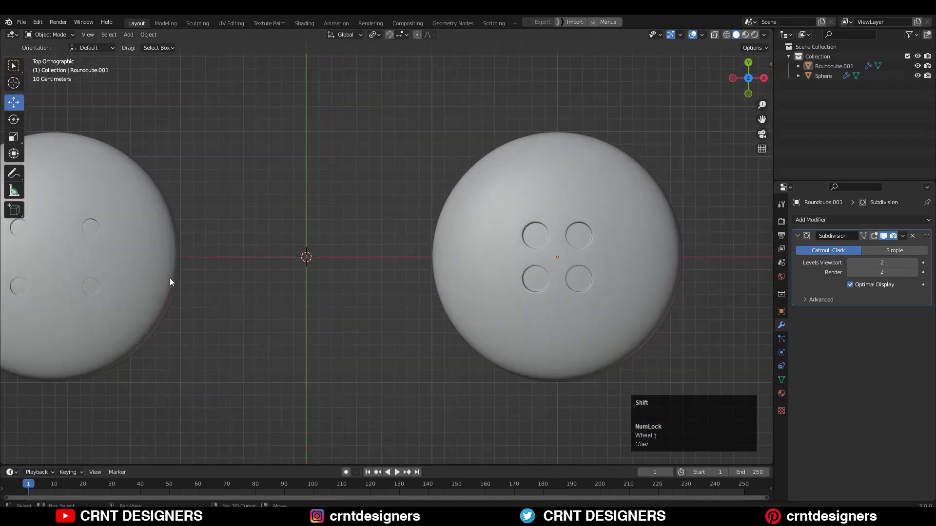
pyautogui.keyDown('shift'); pyautogui.moveTo(171, 278); pyautogui.dragTo(429, 282, button='middle'); pyautogui.keyUp('shift')
pyautogui.scroll(2, 295, 217)
pyautogui.click(295, 218)
pyautogui.scroll(-5, 707, 237)
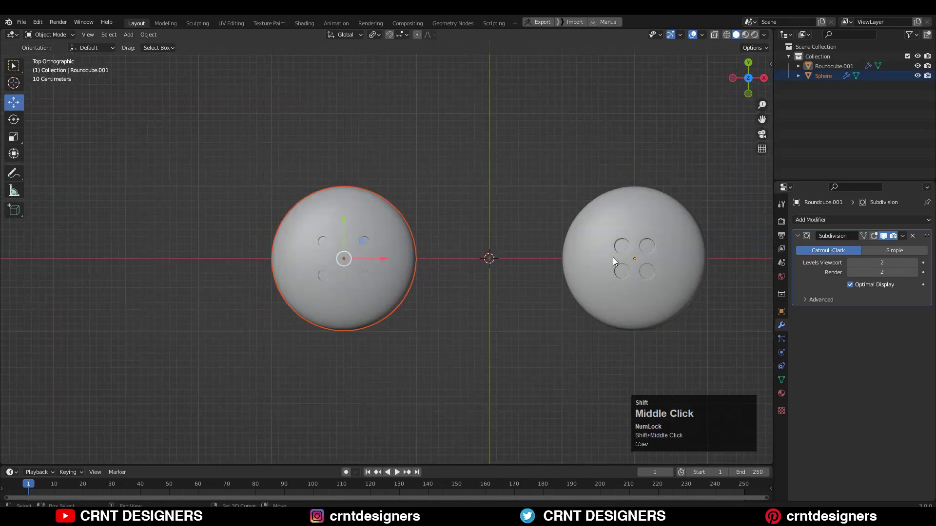
pyautogui.keyDown('shift'); pyautogui.moveTo(612, 257); pyautogui.dragTo(554, 242, button='middle'); pyautogui.keyUp('shift')
pyautogui.scroll(3, 554, 242)
pyautogui.click(628, 262)
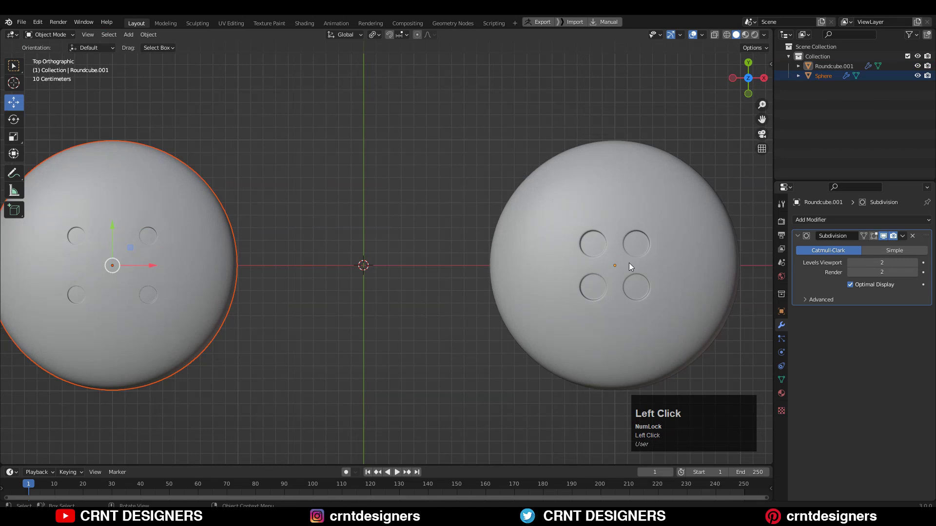
pyautogui.keyDown('shift'); pyautogui.moveTo(650, 254); pyautogui.dragTo(579, 210, button='middle'); pyautogui.keyUp('shift')
pyautogui.moveTo(562, 219); pyautogui.dragTo(473, 219)
pyautogui.click(121, 215)
pyautogui.moveTo(122, 216); pyautogui.dragTo(174, 224)
pyautogui.click(302, 208)
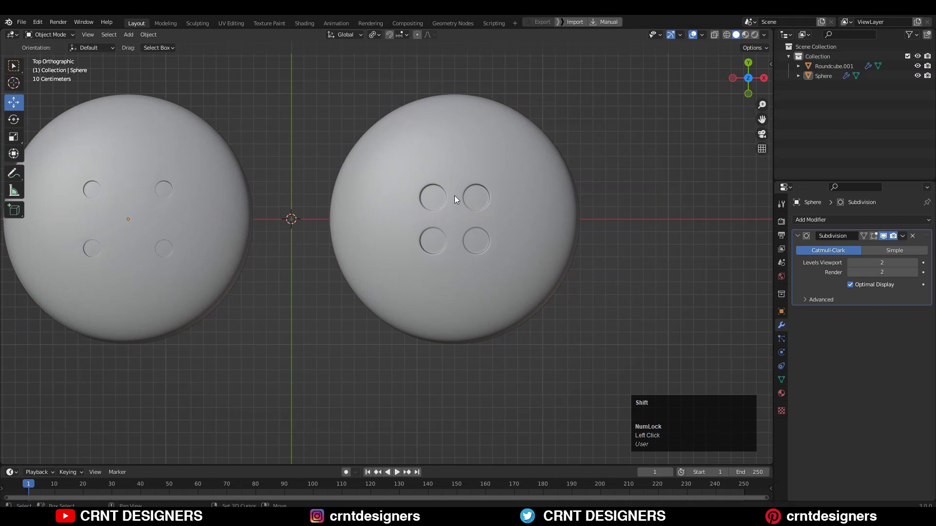
pyautogui.keyDown('shift'); pyautogui.moveTo(454, 200); pyautogui.dragTo(582, 214, button='middle'); pyautogui.keyUp('shift')
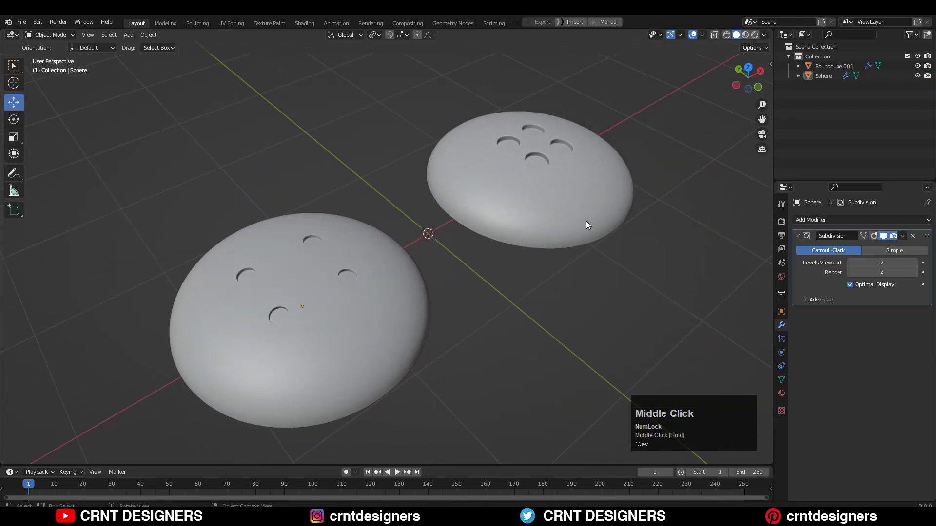
pyautogui.click(564, 217)
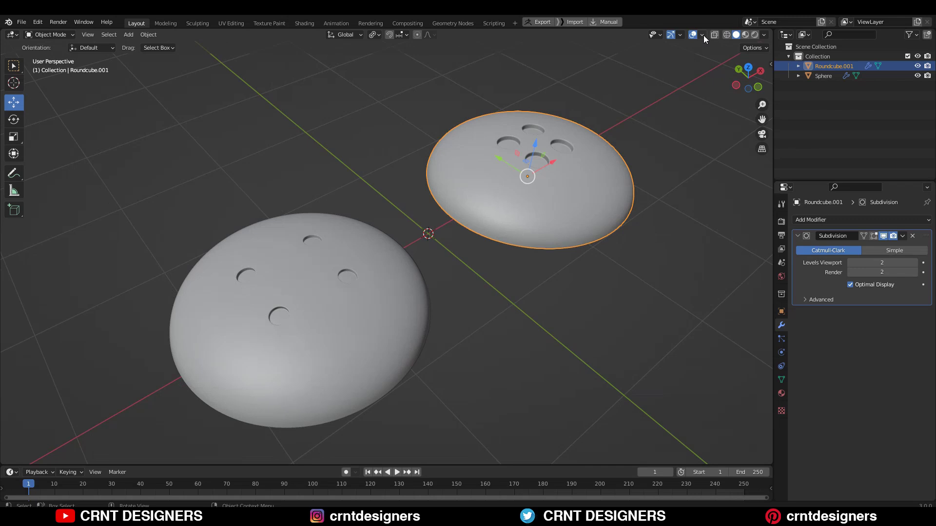
# - Set the viewport lighting to MatCap, select the UV sphere dome, and inspect the shading around its four holes
pyautogui.click(764, 34)
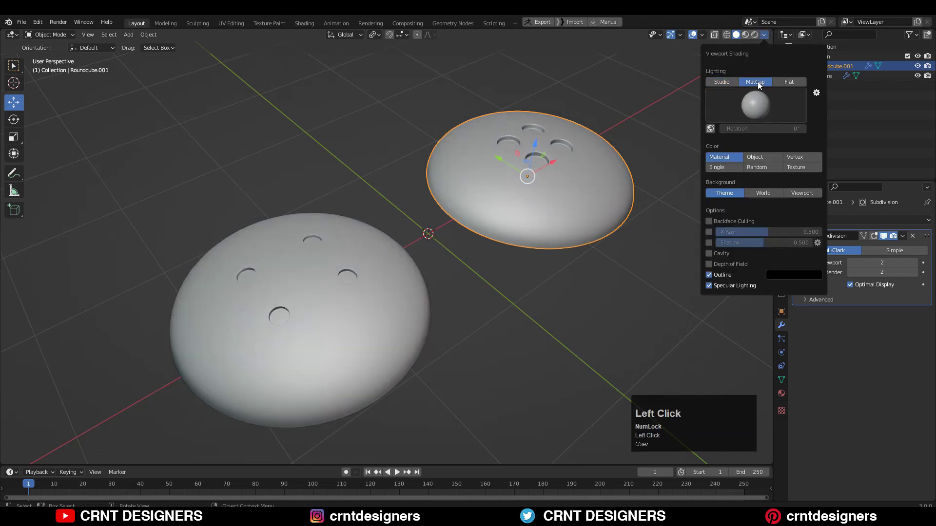
pyautogui.click(328, 234)
pyautogui.moveTo(380, 169); pyautogui.dragTo(364, 262, button='middle')
pyautogui.scroll(5, 429, 230)
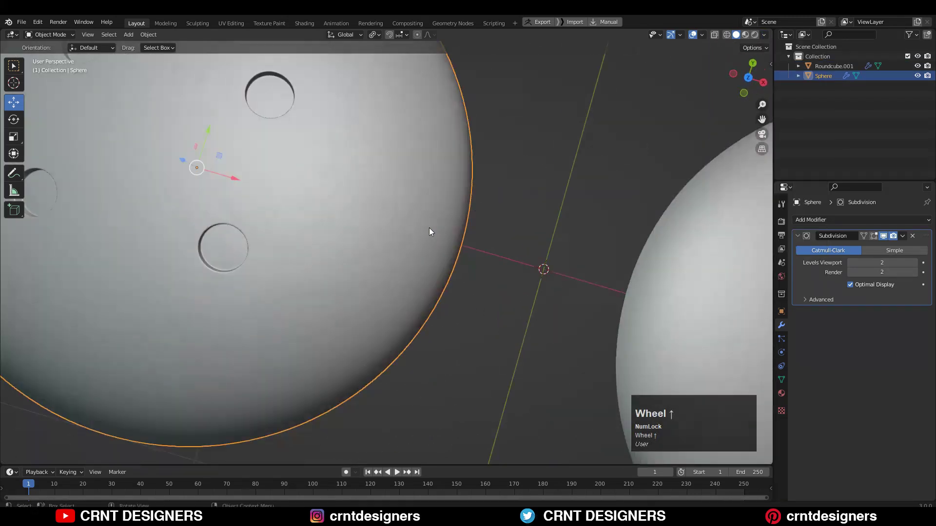
pyautogui.keyDown('shift'); pyautogui.moveTo(429, 231); pyautogui.dragTo(493, 255, button='middle'); pyautogui.keyUp('shift')
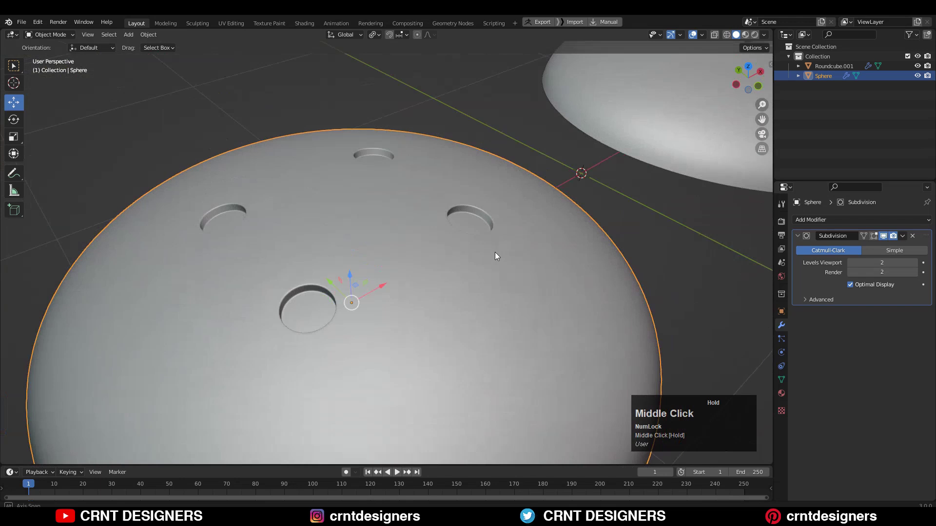
pyautogui.scroll(4, 488, 275)
pyautogui.moveTo(485, 294); pyautogui.dragTo(413, 289, button='middle')
pyautogui.scroll(-3, 409, 278)
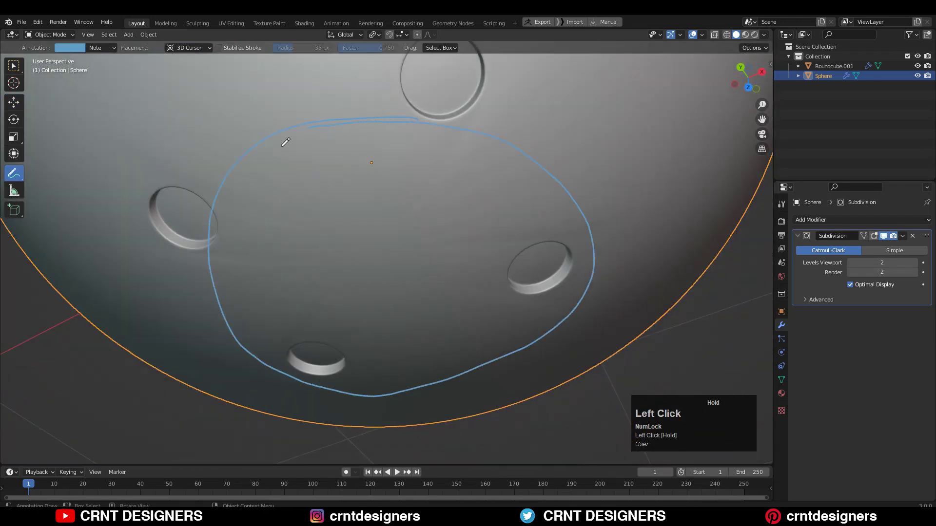
# - Circle the area around the UV sphere's four holes with a freehand annotation and undo the stroke
pyautogui.moveTo(446, 231)
pyautogui.mouseDown(button='middle')
pyautogui.moveTo(455, 241)
pyautogui.moveTo(476, 186)
pyautogui.mouseUp(button='middle')
pyautogui.hotkey('ctrl', 'z')
pyautogui.moveTo(447, 215); pyautogui.dragTo(516, 195, button='middle')
pyautogui.click(680, 35)
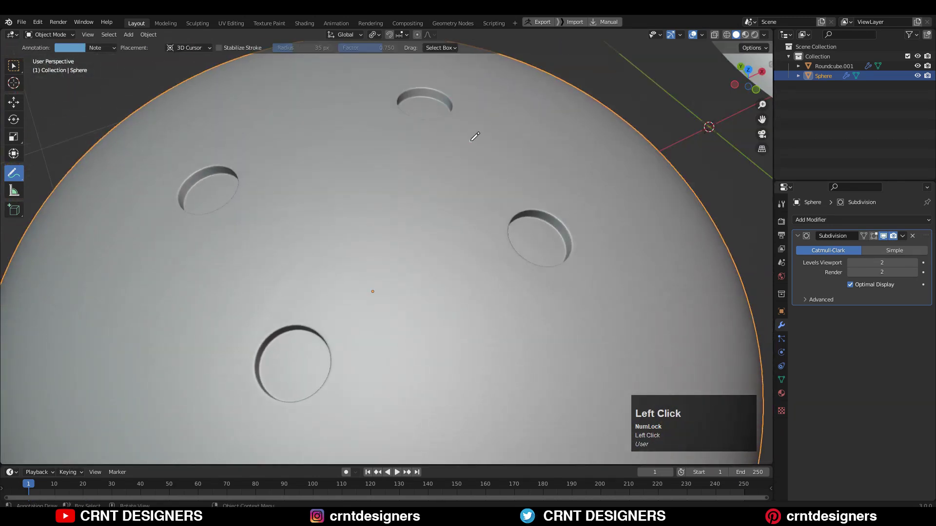
# - Examine the UV sphere's pole triangles and hole topology in Edit Mode, selecting faces around the pole, and return to Object Mode
pyautogui.press('Tab')
pyautogui.scroll(-3, 478, 160)
pyautogui.moveTo(429, 183); pyautogui.dragTo(417, 219, button='middle')
pyautogui.scroll(1, 418, 219)
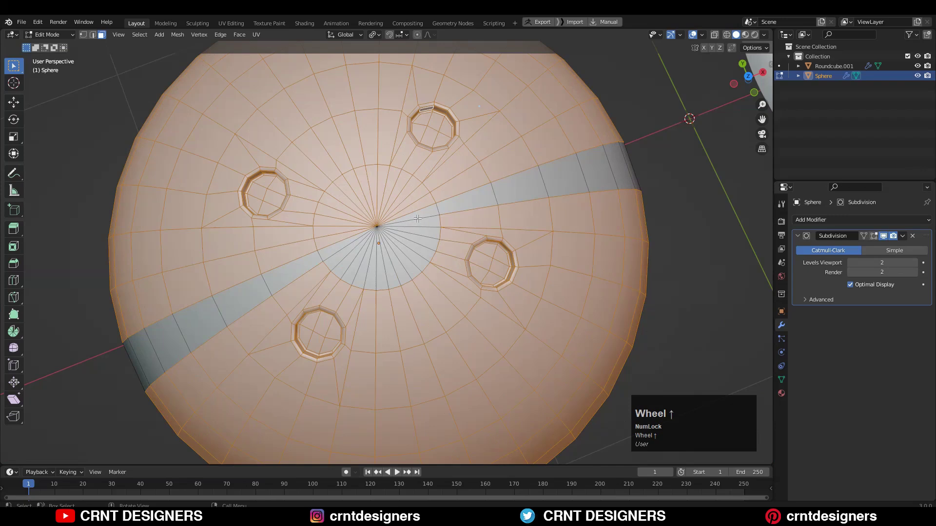
pyautogui.scroll(3, 391, 225)
pyautogui.click(385, 204)
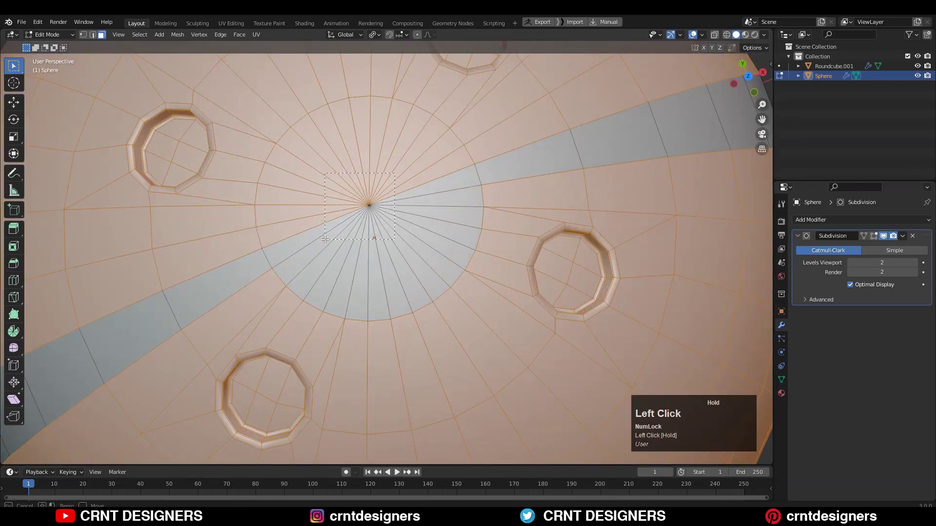
pyautogui.click(310, 157)
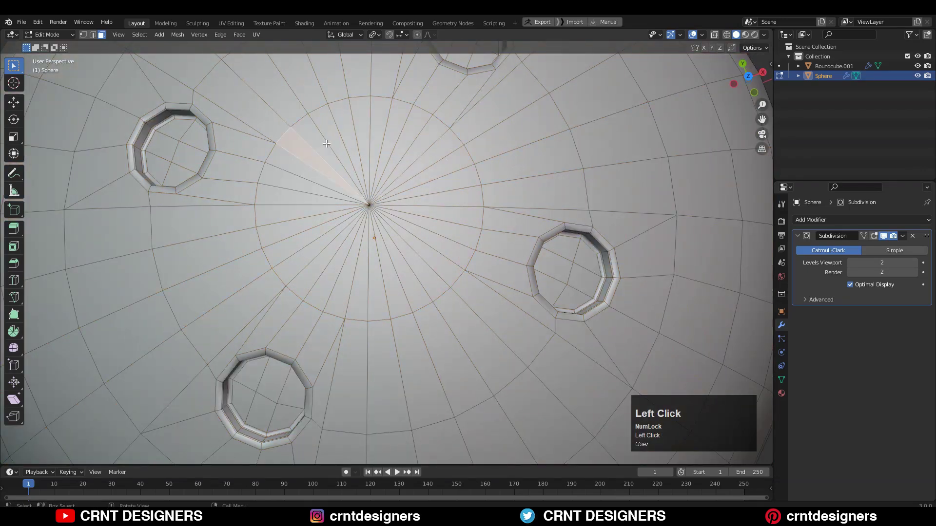
pyautogui.click(354, 129)
pyautogui.scroll(-5, 384, 143)
pyautogui.press('Tab')
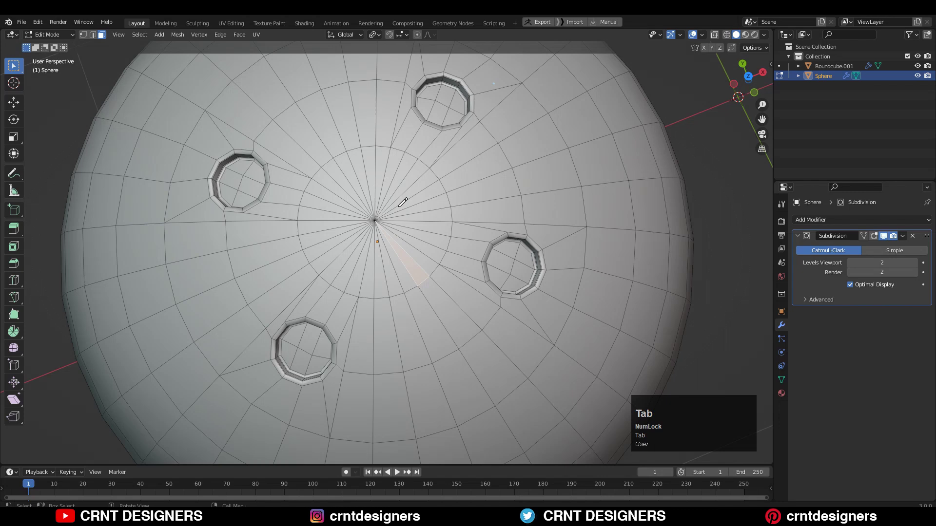
# - Mark the surface around the UV sphere's holes with another freehand annotation loop in Object Mode
pyautogui.moveTo(433, 188); pyautogui.dragTo(427, 240, button='middle')
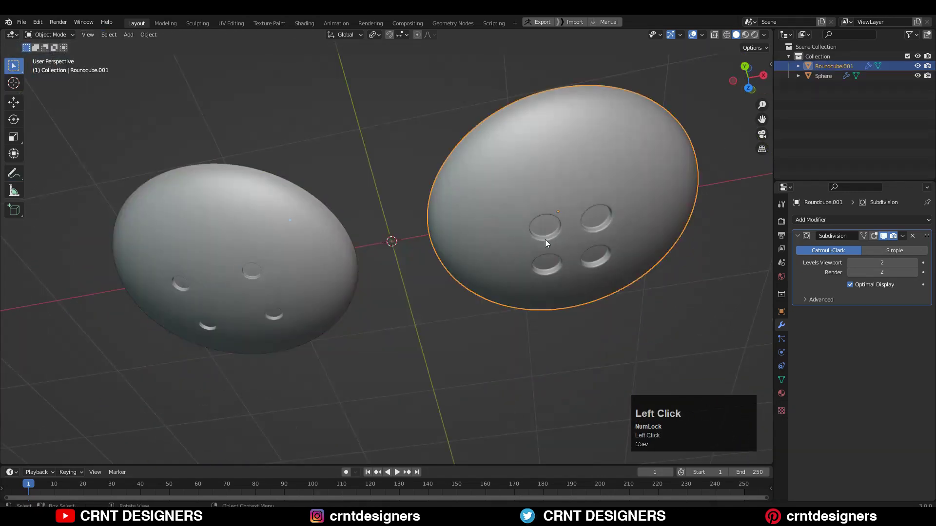
pyautogui.moveTo(545, 238); pyautogui.dragTo(406, 246, button='middle')
pyautogui.scroll(3, 505, 270)
# - Select the round cube dome, examine the topology around its four holes in Edit Mode, and return to Object Mode
pyautogui.click(441, 267)
pyautogui.press('Tab')
pyautogui.scroll(1, 407, 246)
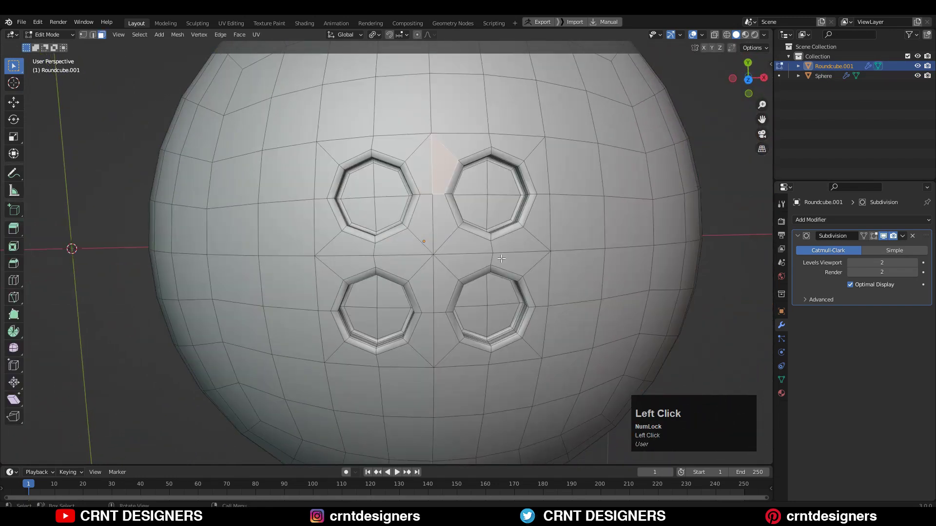
pyautogui.moveTo(502, 259); pyautogui.dragTo(471, 263, button='middle')
pyautogui.press('Tab')
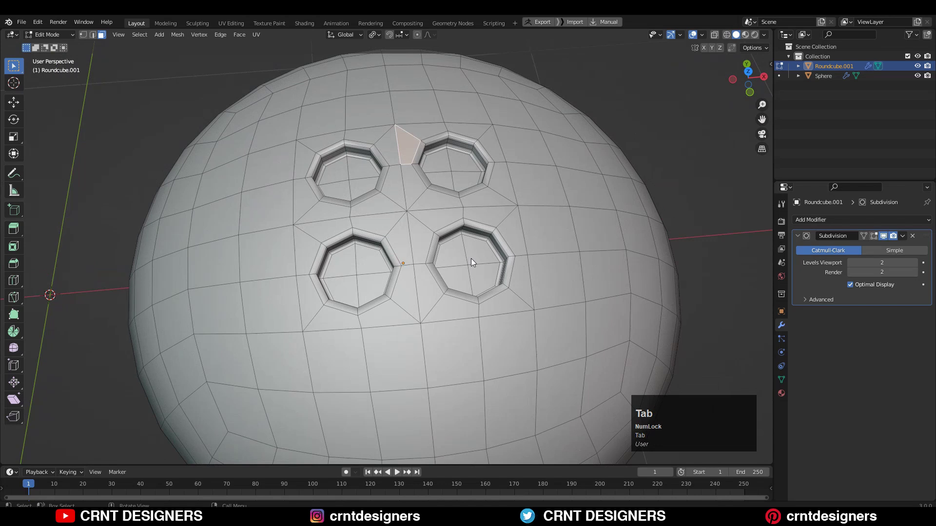
# - Inspect the round cube's subdivided holes up close and view both domes from directly above
pyautogui.moveTo(487, 225); pyautogui.dragTo(486, 299, button='middle')
pyautogui.scroll(4, 486, 300)
pyautogui.moveTo(511, 330); pyautogui.dragTo(476, 234, button='middle')
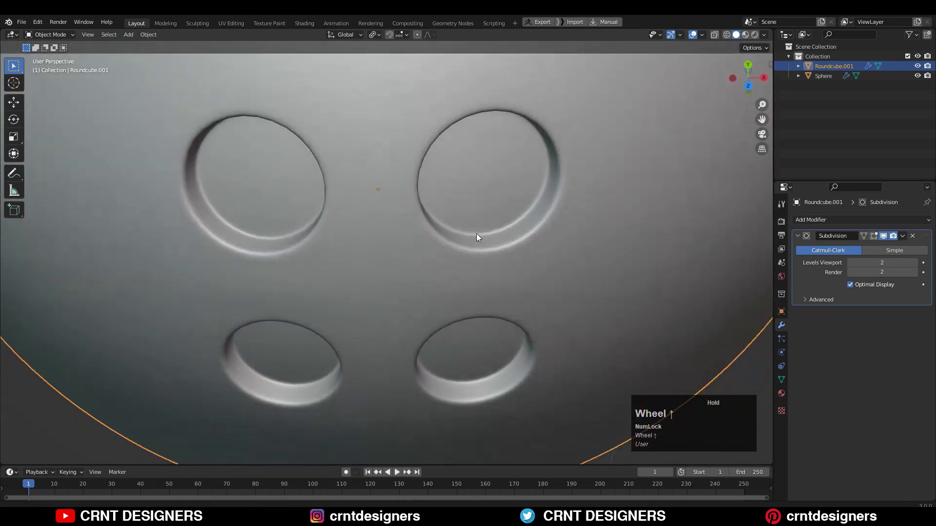
pyautogui.scroll(2, 488, 249)
pyautogui.moveTo(501, 265); pyautogui.dragTo(475, 279, button='middle')
pyautogui.scroll(-5, 527, 241)
pyautogui.click(747, 77)
pyautogui.scroll(-3, 563, 203)
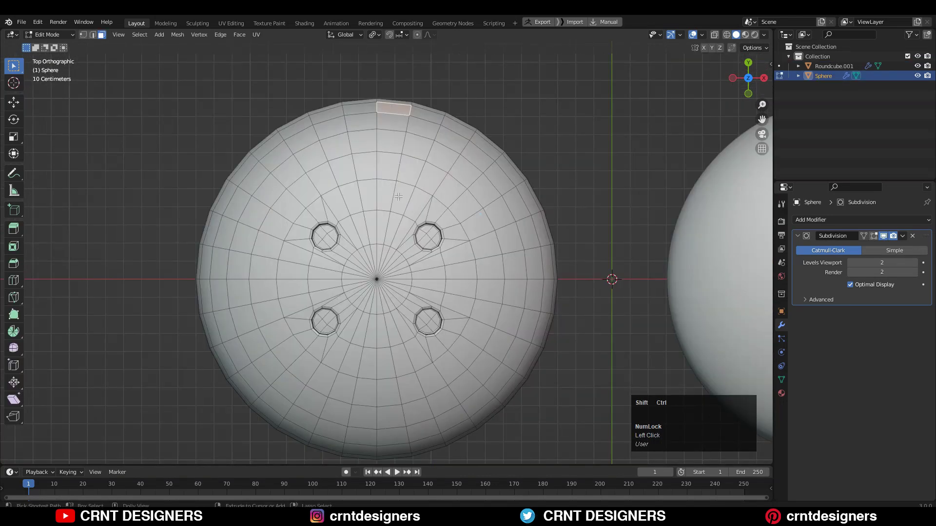
# - Inset a wedge-shaped face region on the UV sphere's +Y side in Edit Mode, sink it inward, and return to Object Mode
pyautogui.keyDown('ctrl'); pyautogui.keyDown('shift'); pyautogui.click(402, 198); pyautogui.keyUp('shift'); pyautogui.keyUp('ctrl')
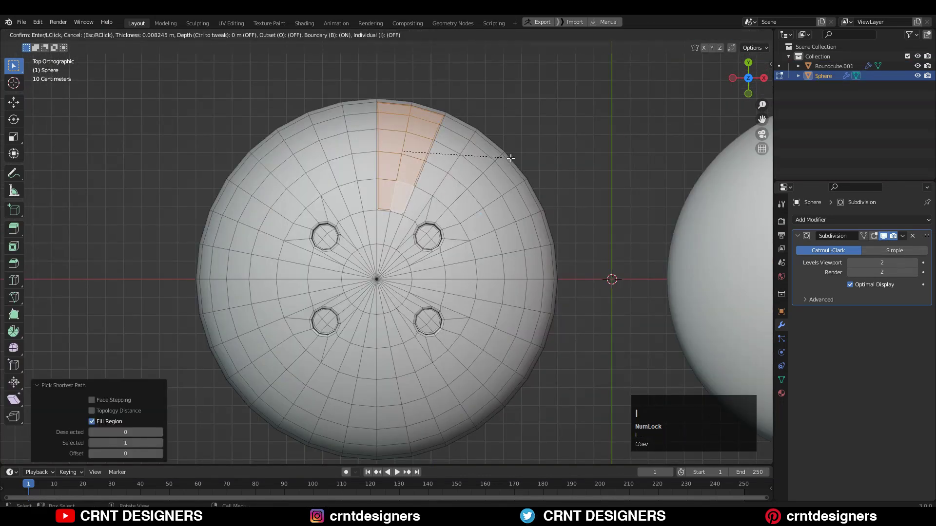
pyautogui.click(510, 158)
pyautogui.moveTo(492, 147)
pyautogui.keyDown('shift'); pyautogui.mouseDown(button='middle')
pyautogui.moveTo(456, 221)
pyautogui.moveTo(446, 279)
pyautogui.mouseUp(button='middle'); pyautogui.keyUp('shift')
pyautogui.click(481, 182)
pyautogui.press('Tab')
# - Open the round cube in Edit Mode and examine its face grid from above beside the UV sphere's recess
pyautogui.click(453, 238)
pyautogui.scroll(-3, 461, 243)
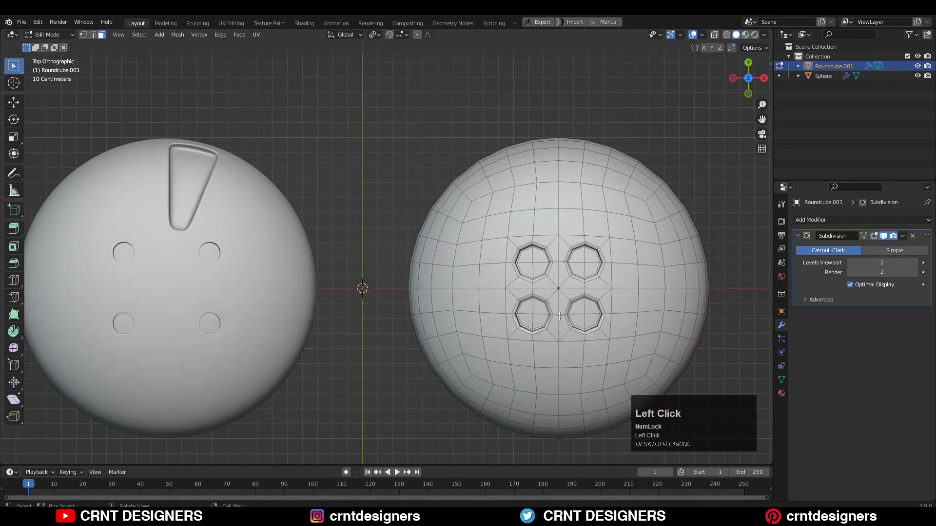
pyautogui.keyDown('shift'); pyautogui.moveTo(567, 320); pyautogui.dragTo(515, 273, button='middle'); pyautogui.keyUp('shift')
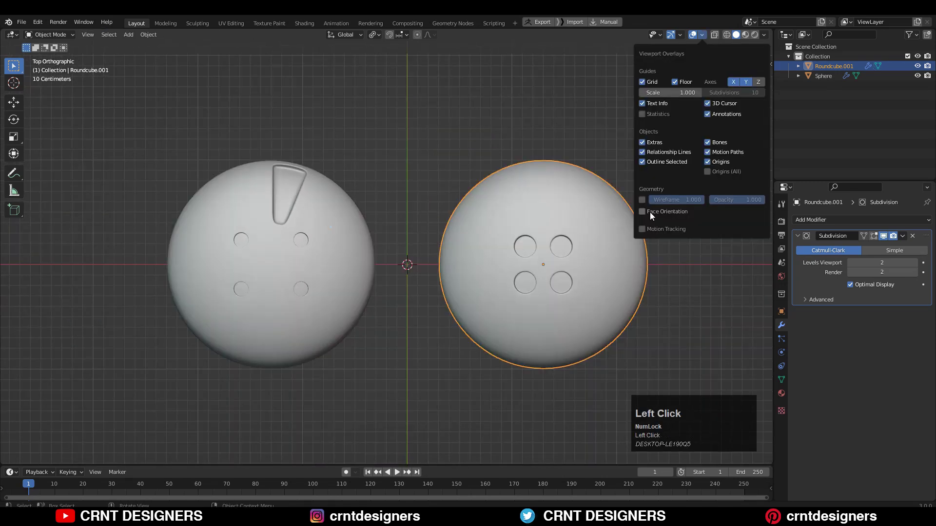
# - Return to Object Mode, enable the wireframe overlay, and compare both domes' topologies from above and in perspective
pyautogui.click(642, 200)
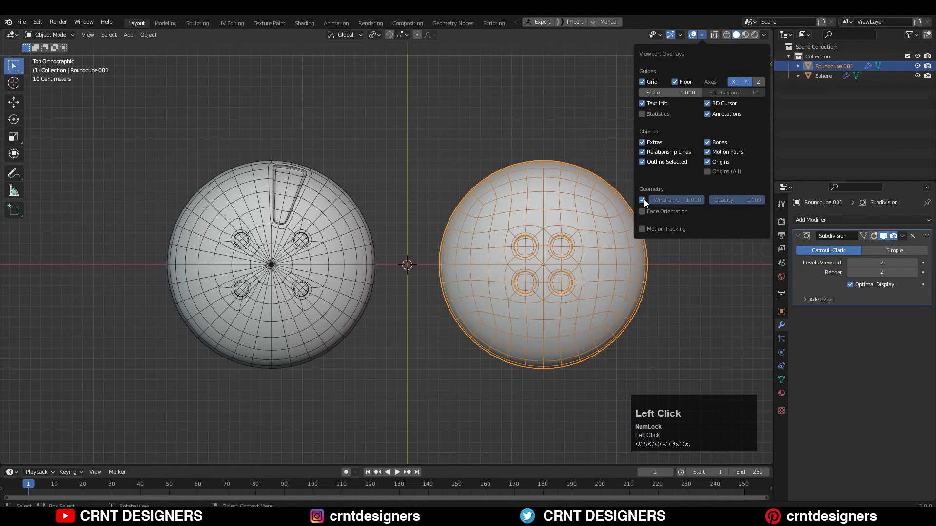
pyautogui.scroll(3, 526, 195)
pyautogui.scroll(-1, 548, 240)
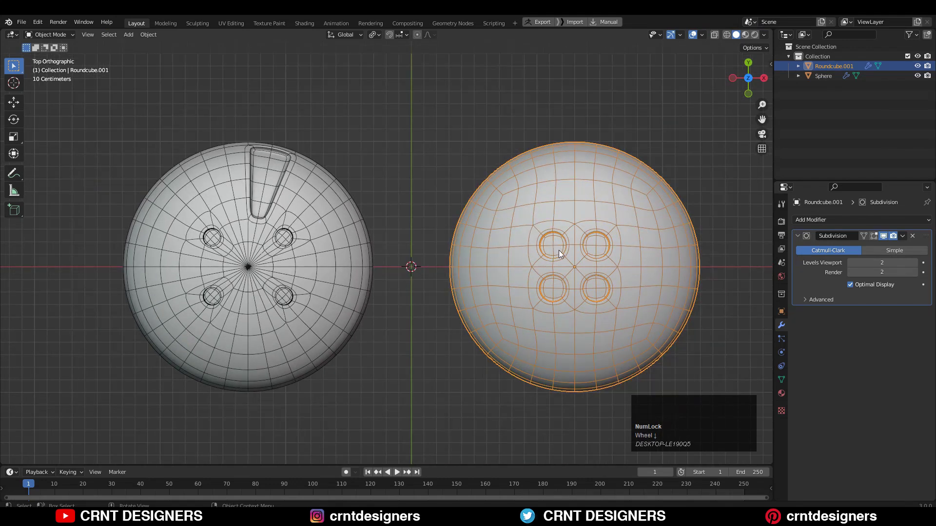
pyautogui.moveTo(615, 309); pyautogui.dragTo(594, 337, button='middle')
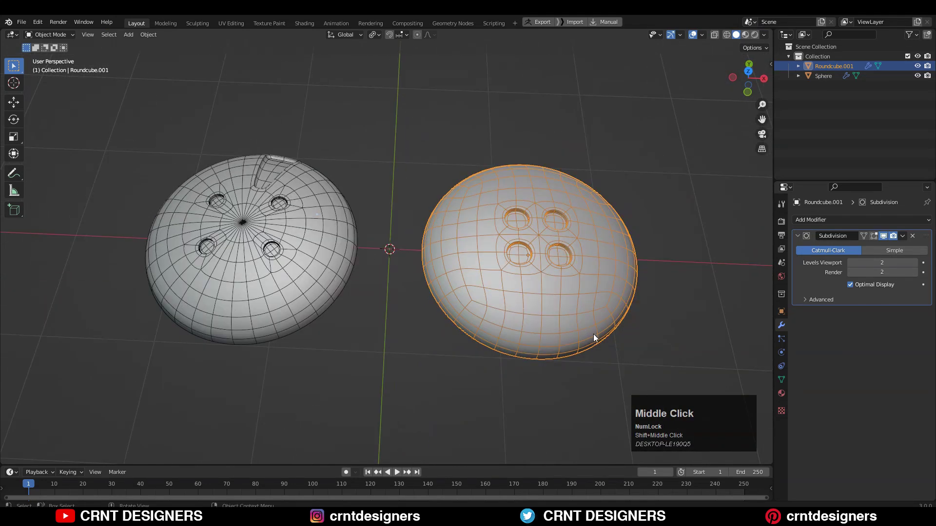